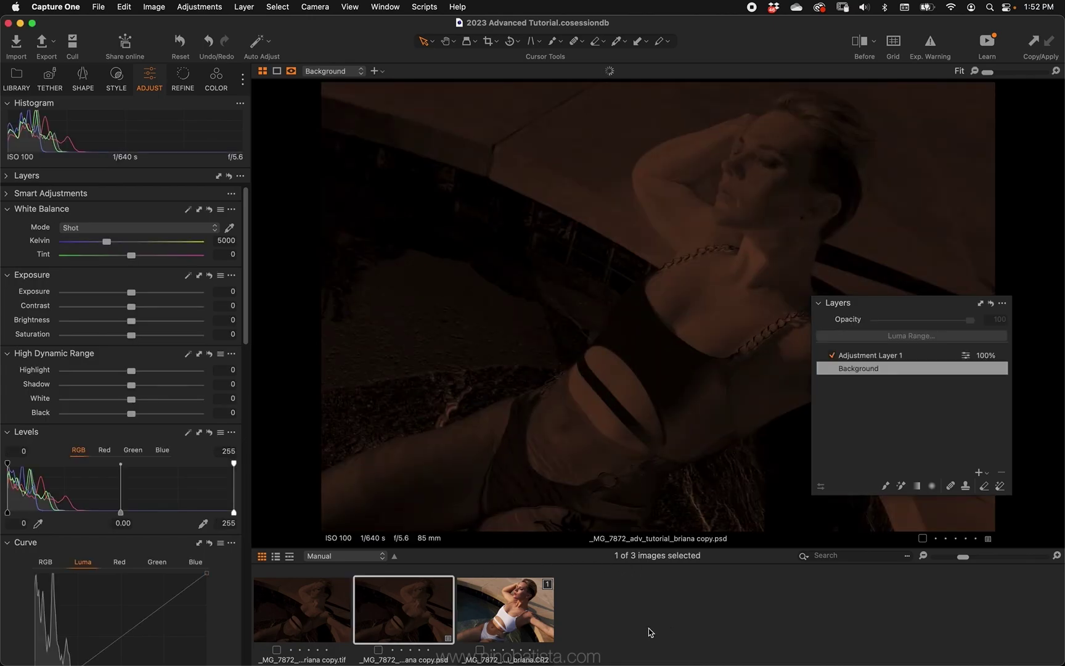
Compare the PSD copy with the original CR2 raw, moving the Layers panel aside, then return to the PSD copy
super+click(507, 593)
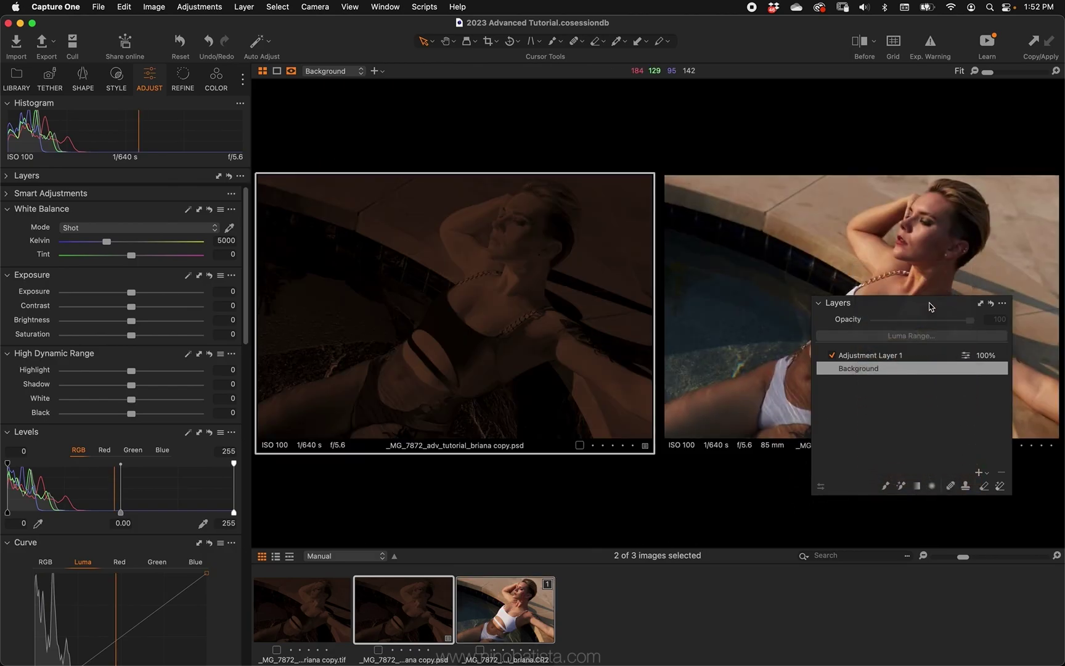
drag(929, 306, 947, 457)
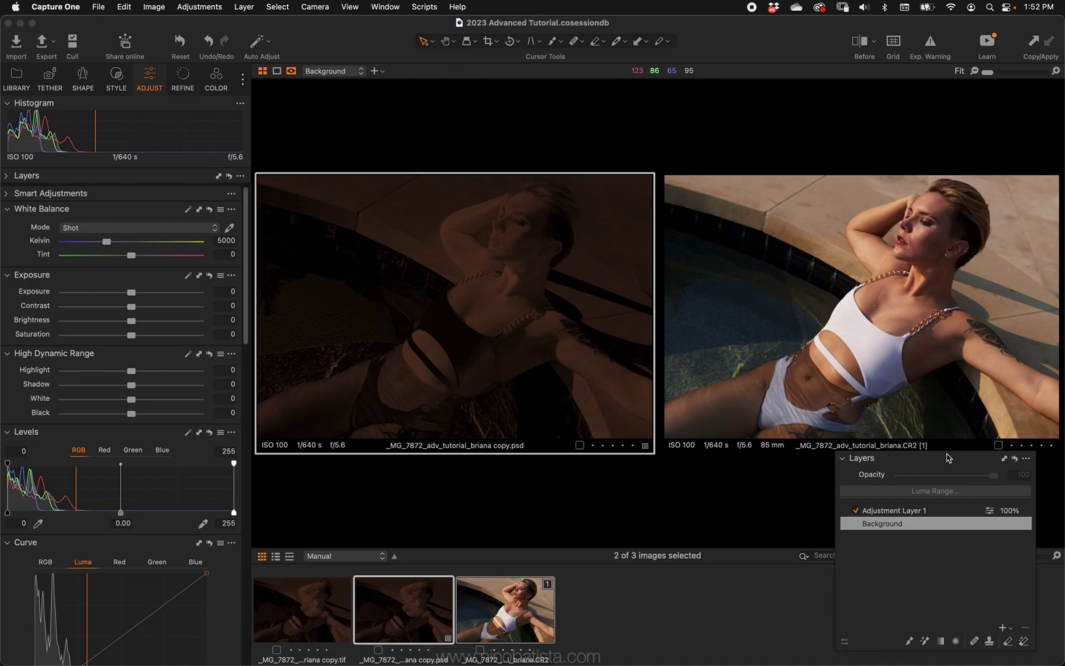
click(603, 647)
click(509, 596)
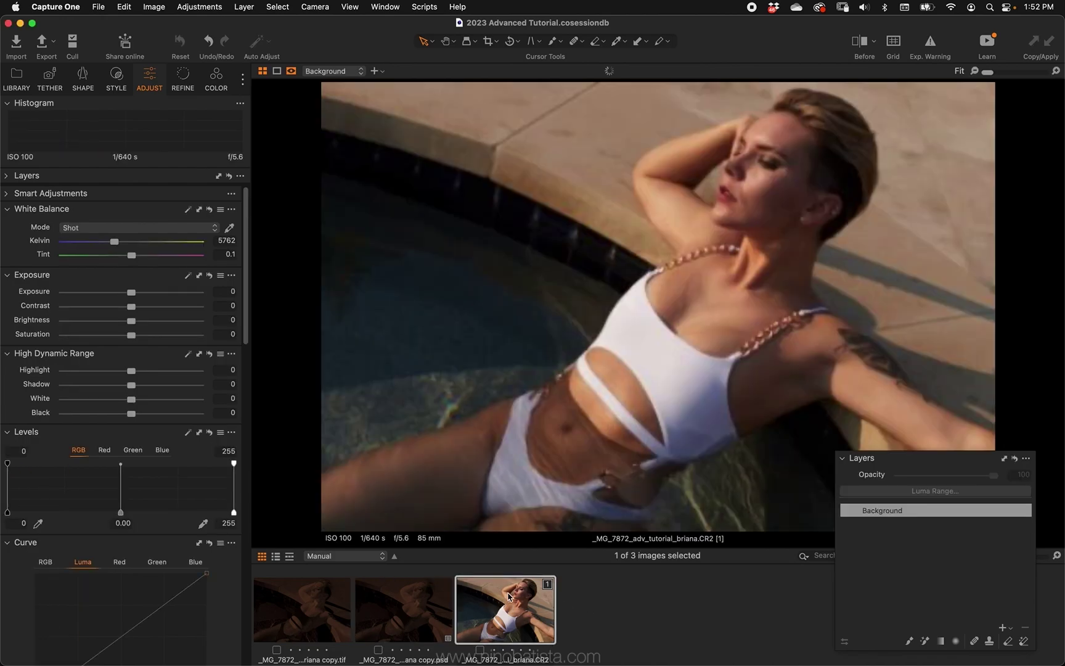
click(417, 635)
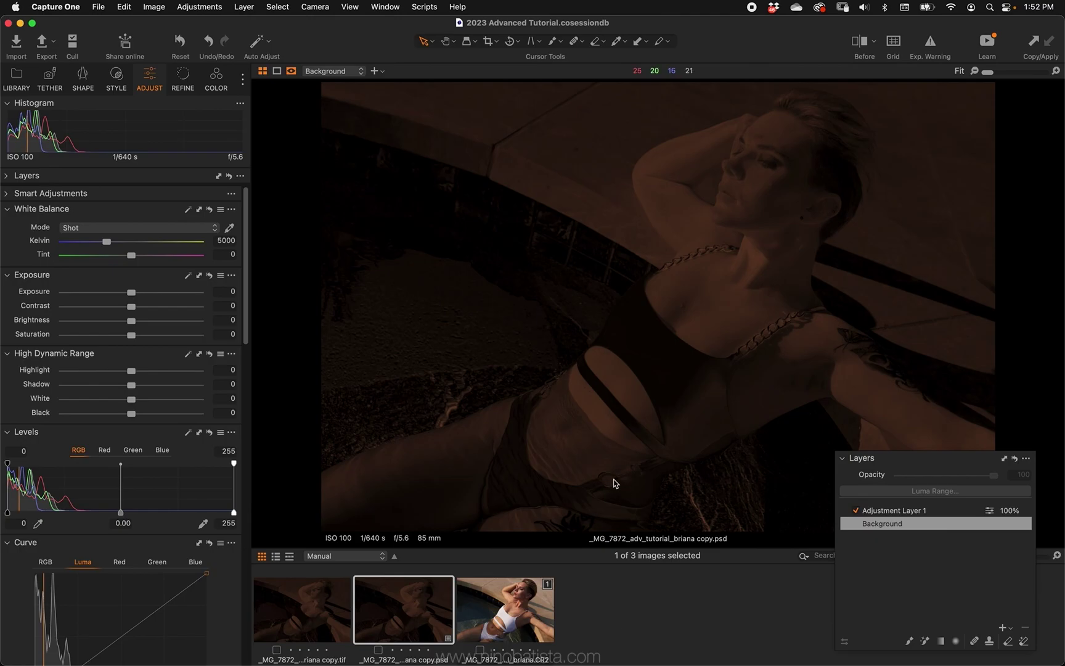
super+click(510, 625)
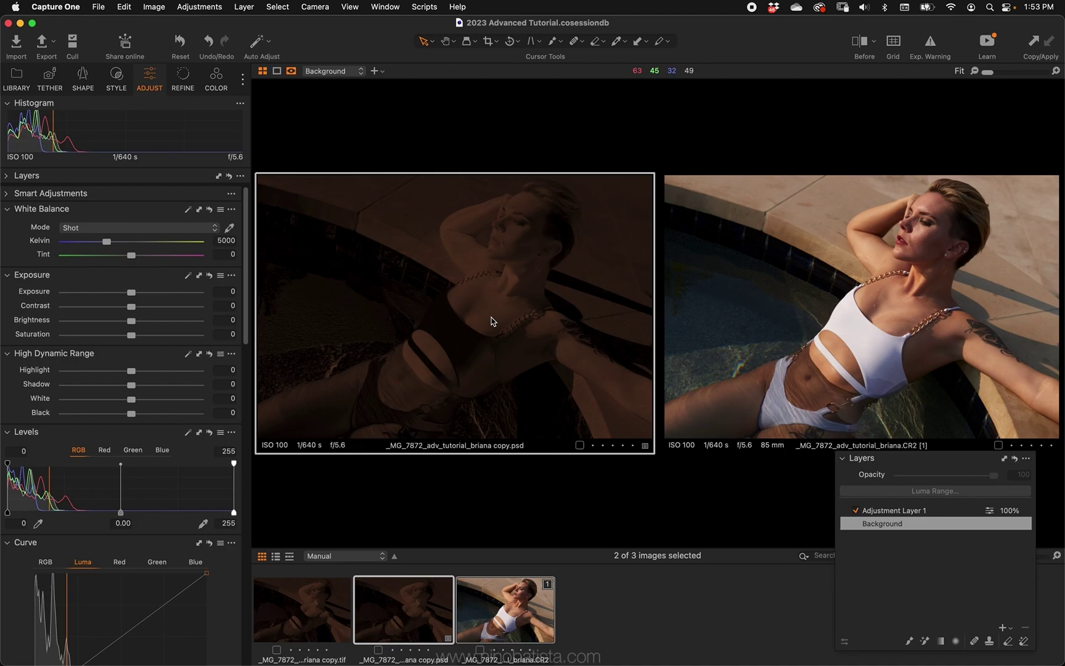
Scroll the Adjust tools down to the Color Editor while the PSD copy and CR2 sit side by side
drag(244, 253, 262, 375)
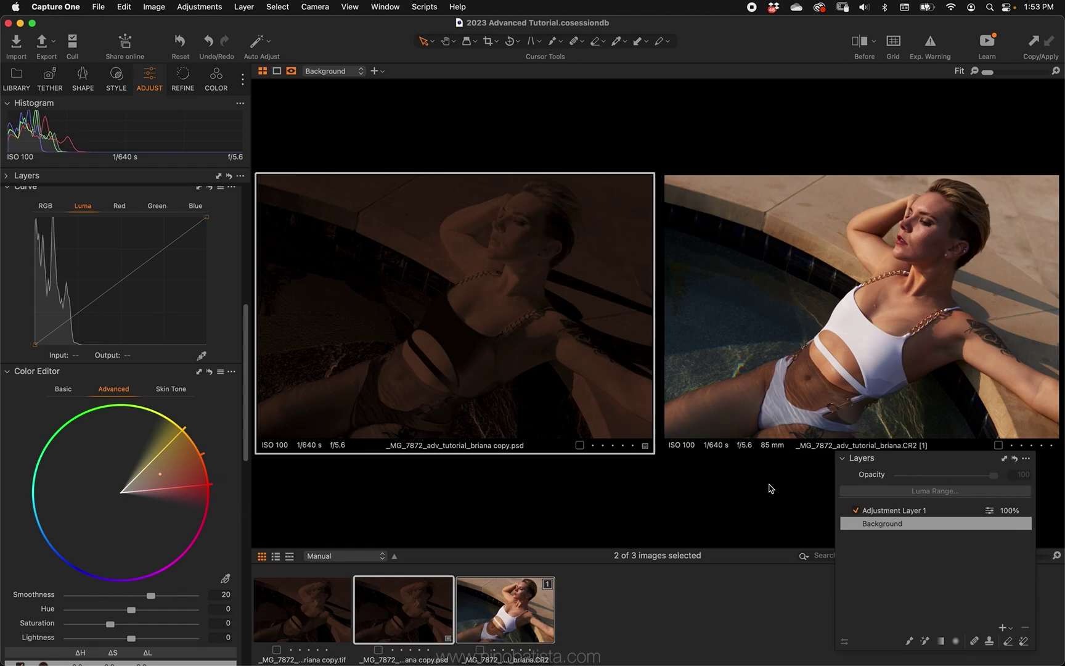
Undo the previous adjustment layer and sample a colour range from the PSD copy in the Color Editor
key(super+r)
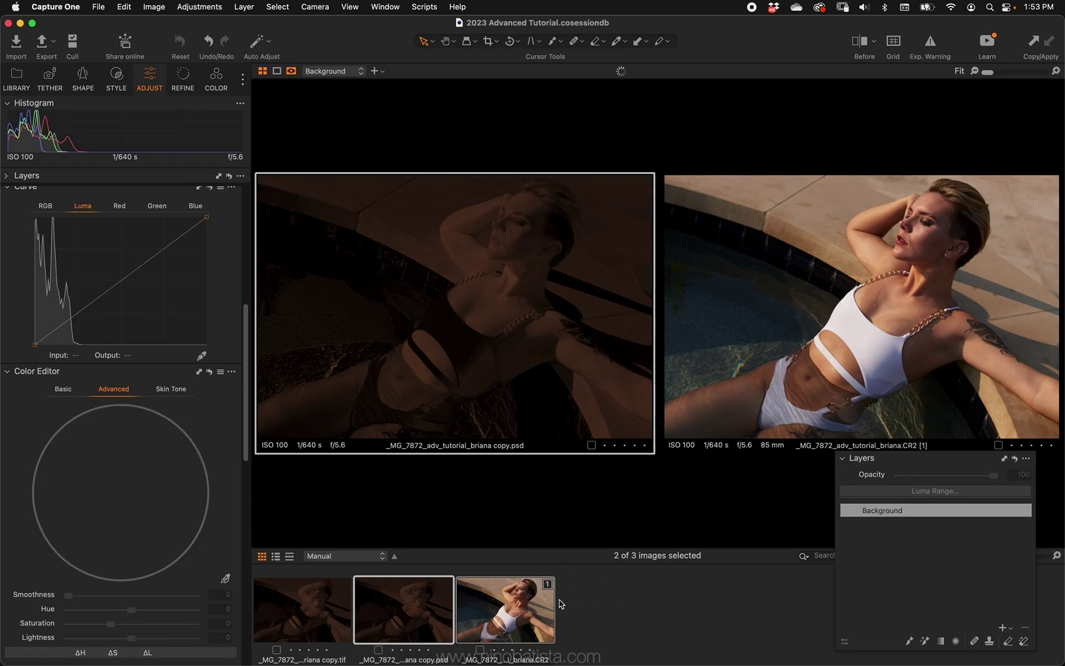
click(403, 609)
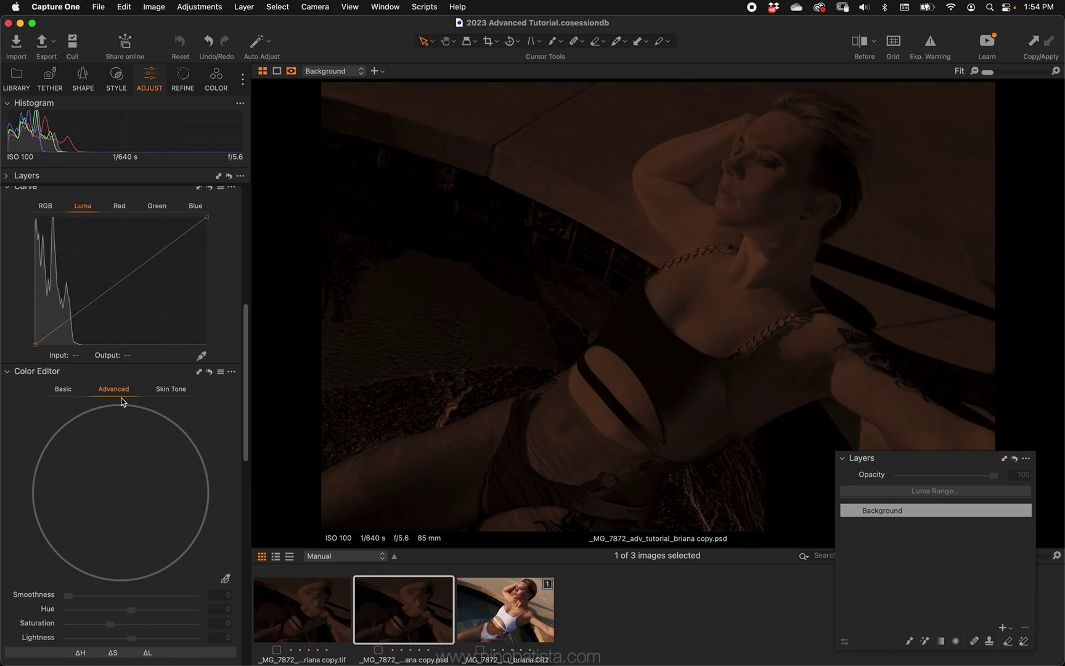
click(227, 580)
click(716, 302)
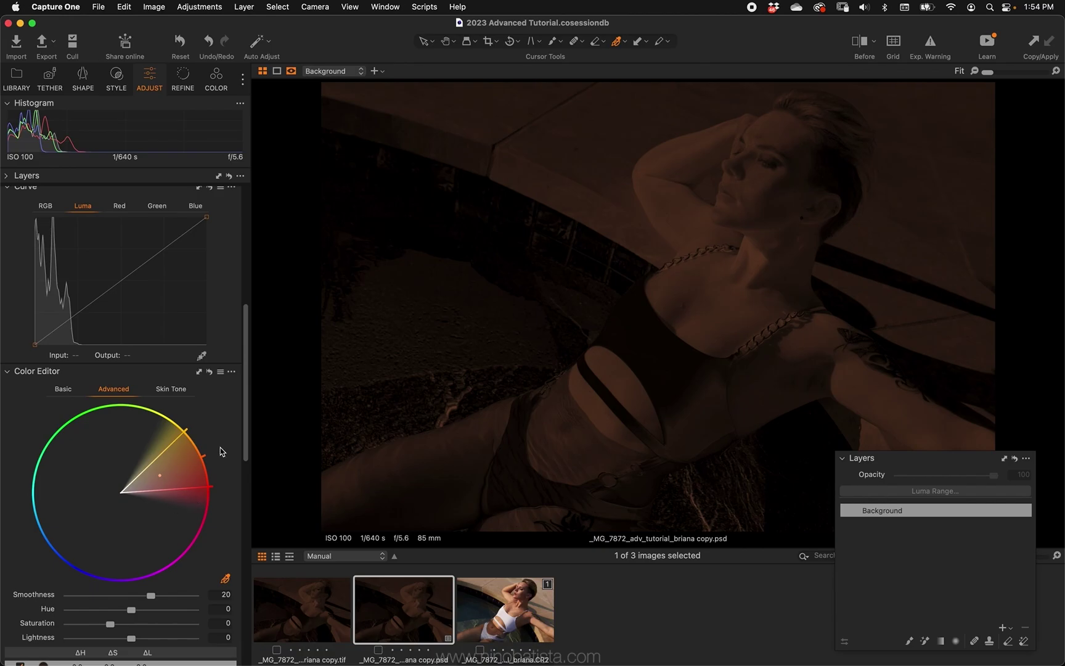
Create a masked Adjustment Layer 1 from the colour selection and display its mask in red
click(231, 371)
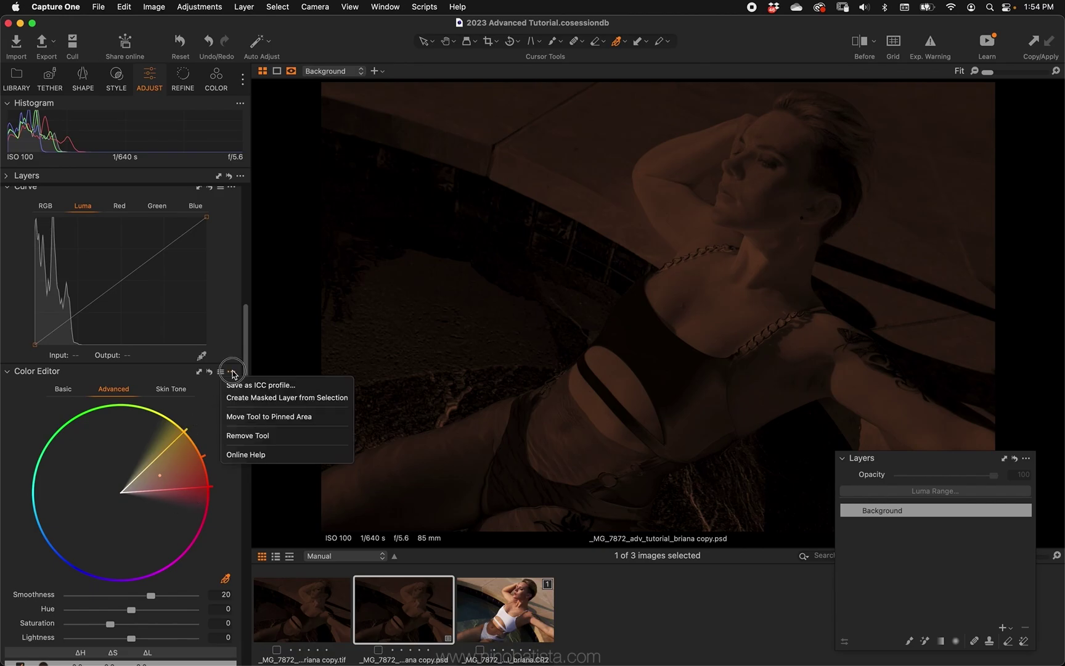
click(603, 472)
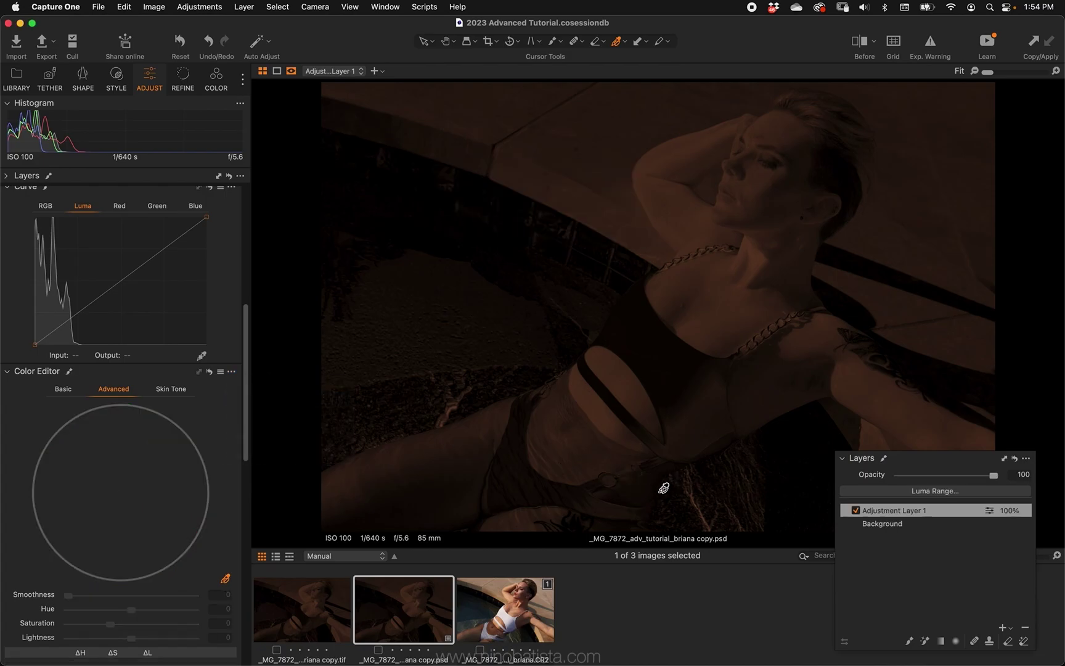
key(m)
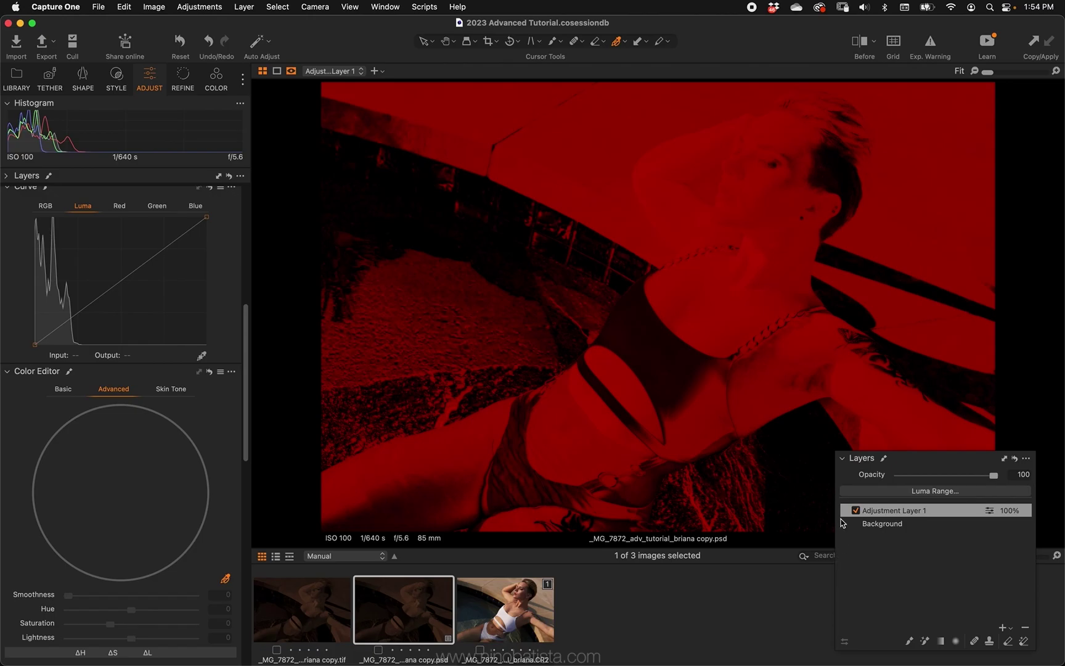
right_click(954, 512)
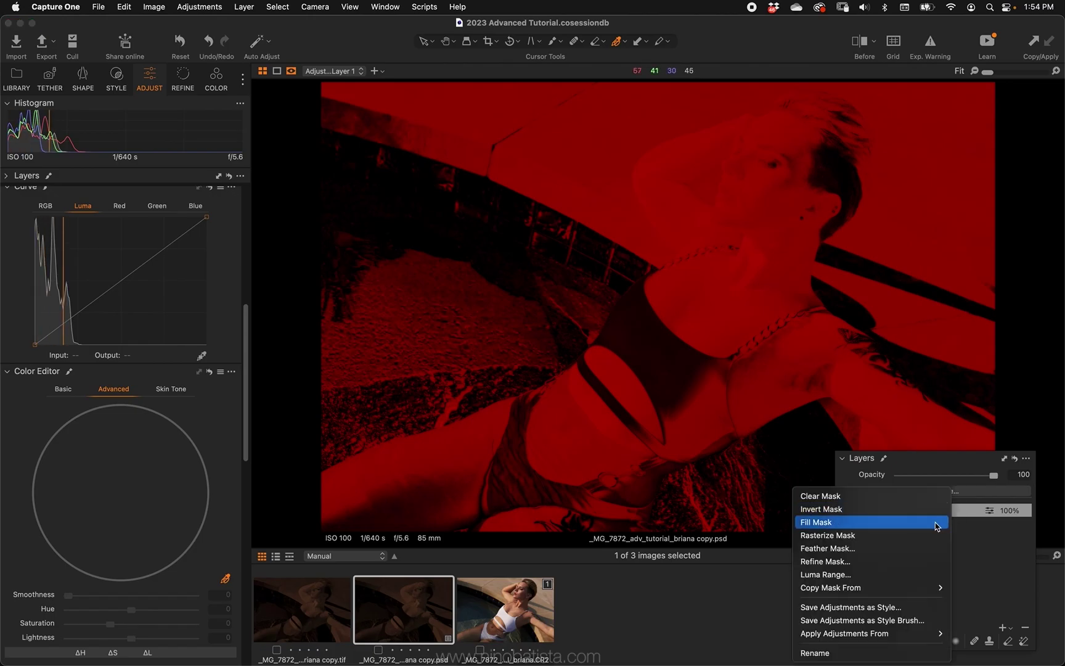
Refine the layer mask with a radius of 28
click(883, 562)
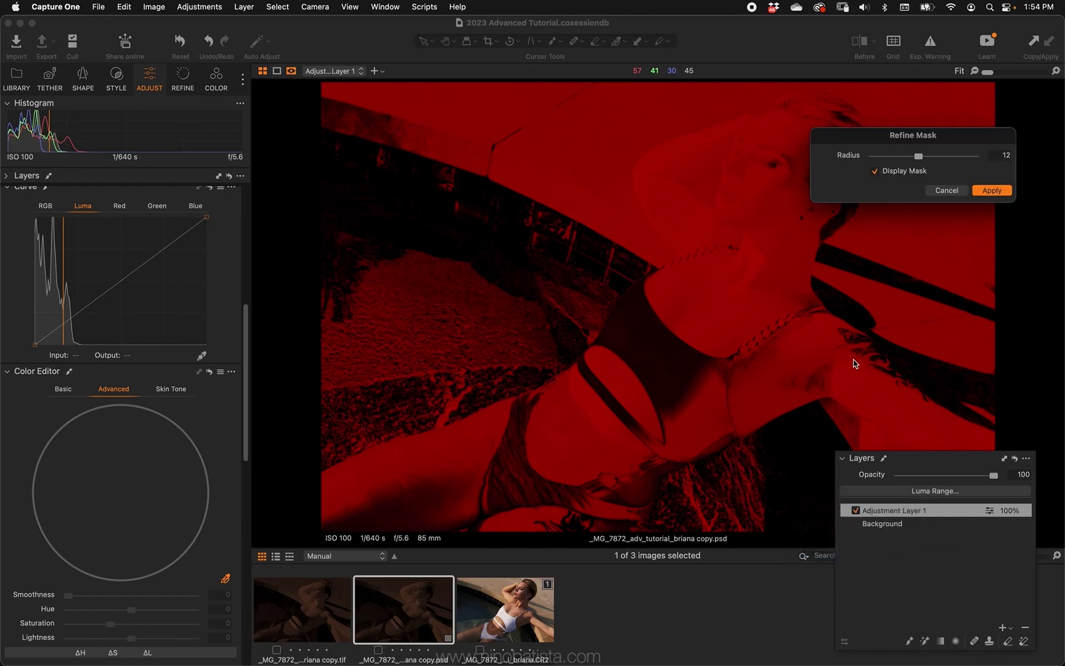
click(939, 156)
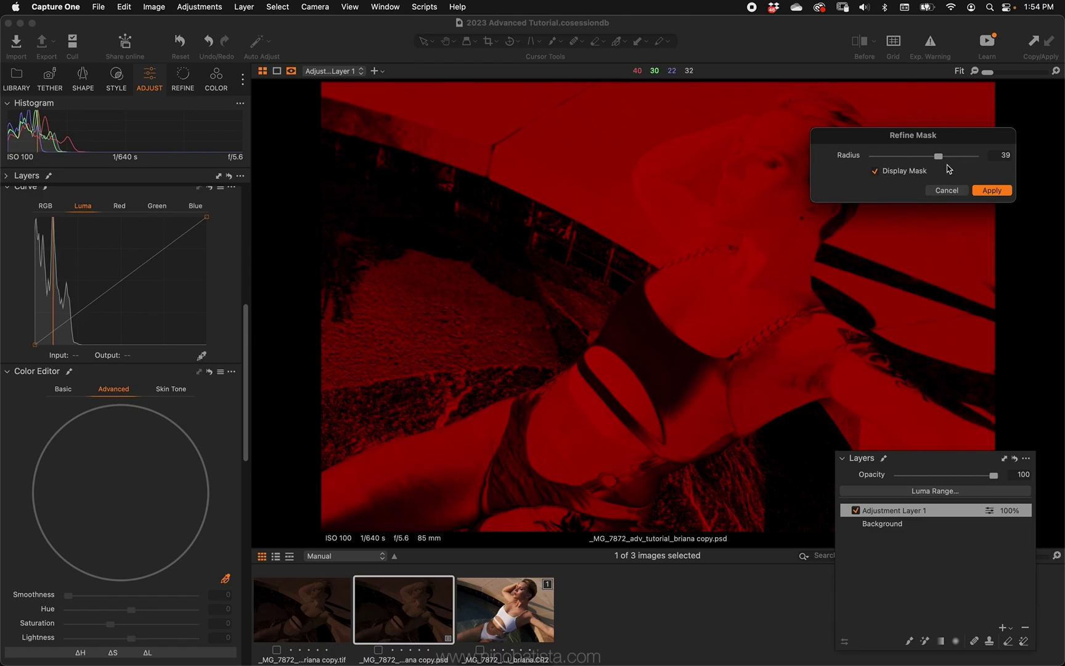
click(974, 156)
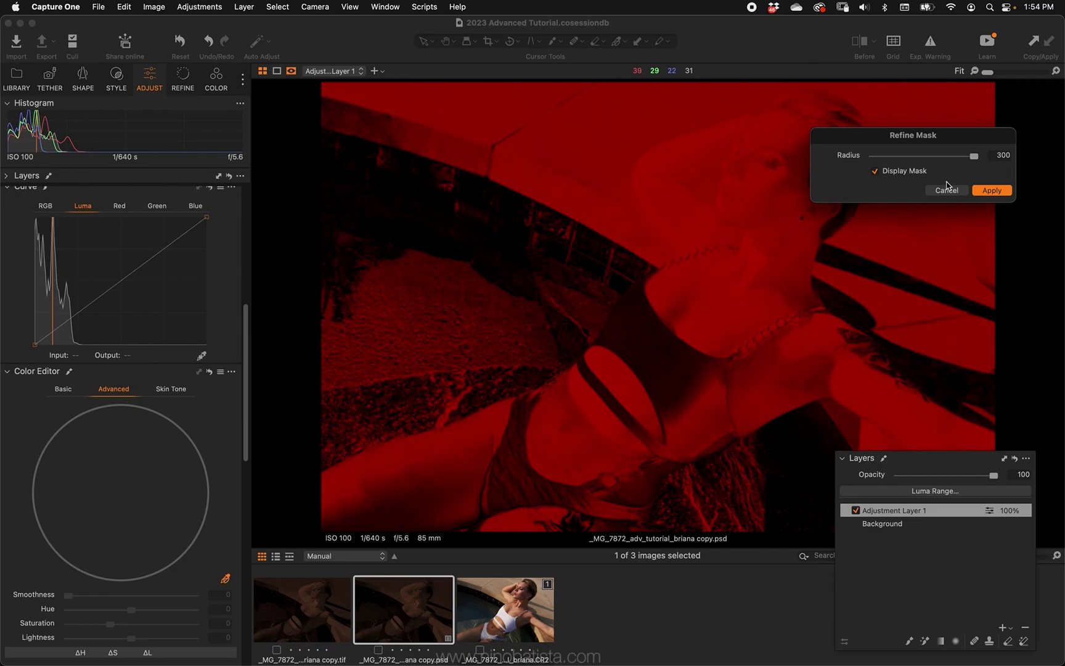
click(938, 156)
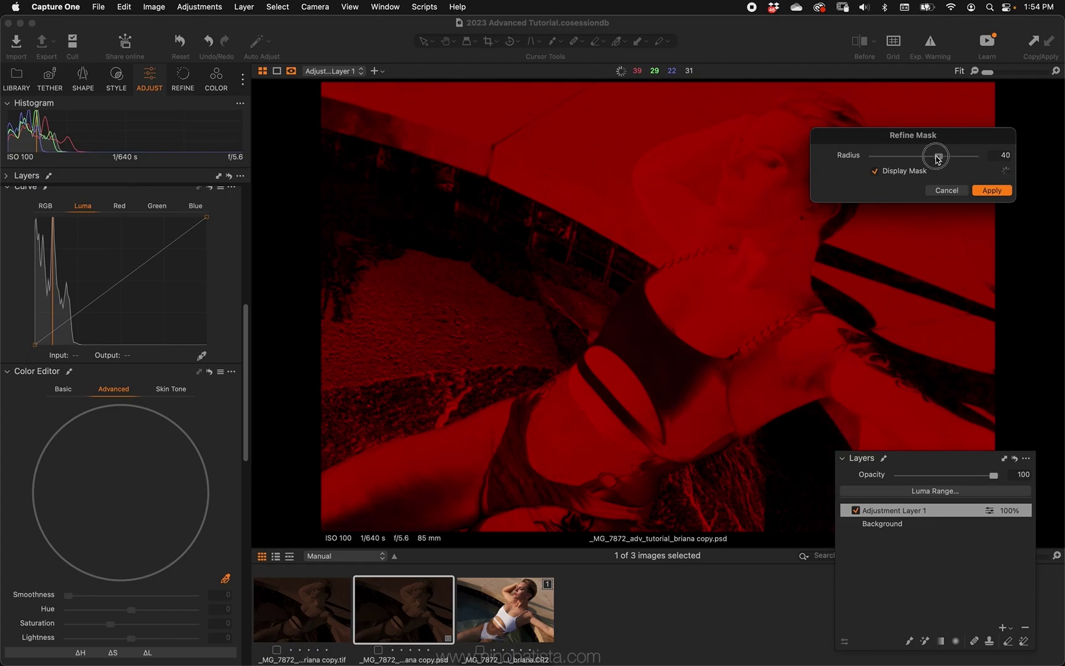
drag(938, 156, 936, 157)
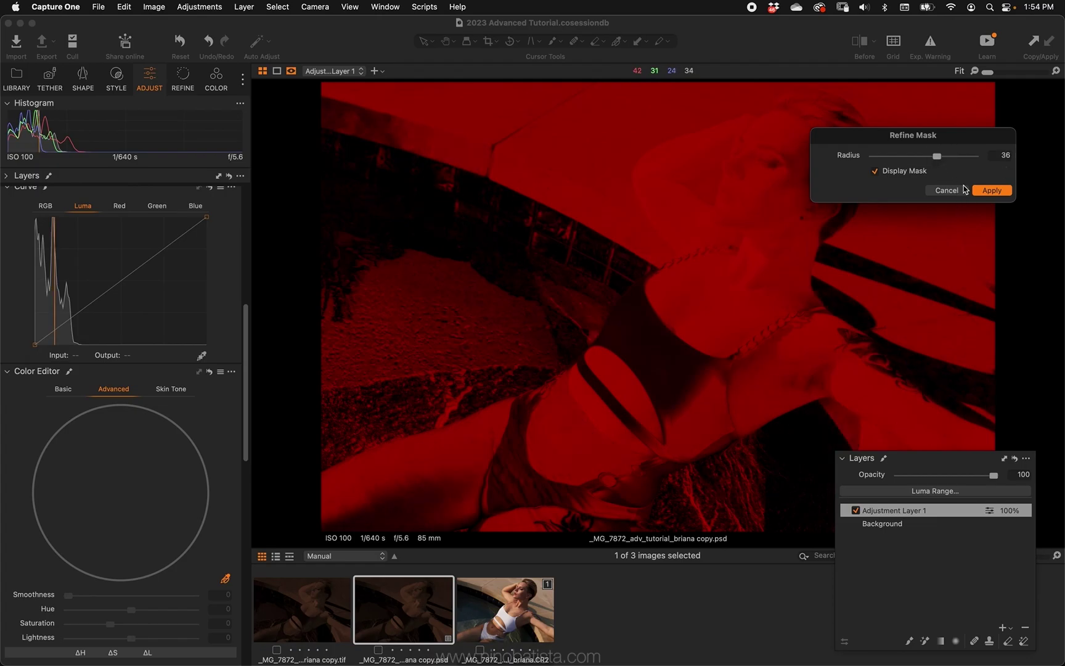
click(934, 156)
click(980, 190)
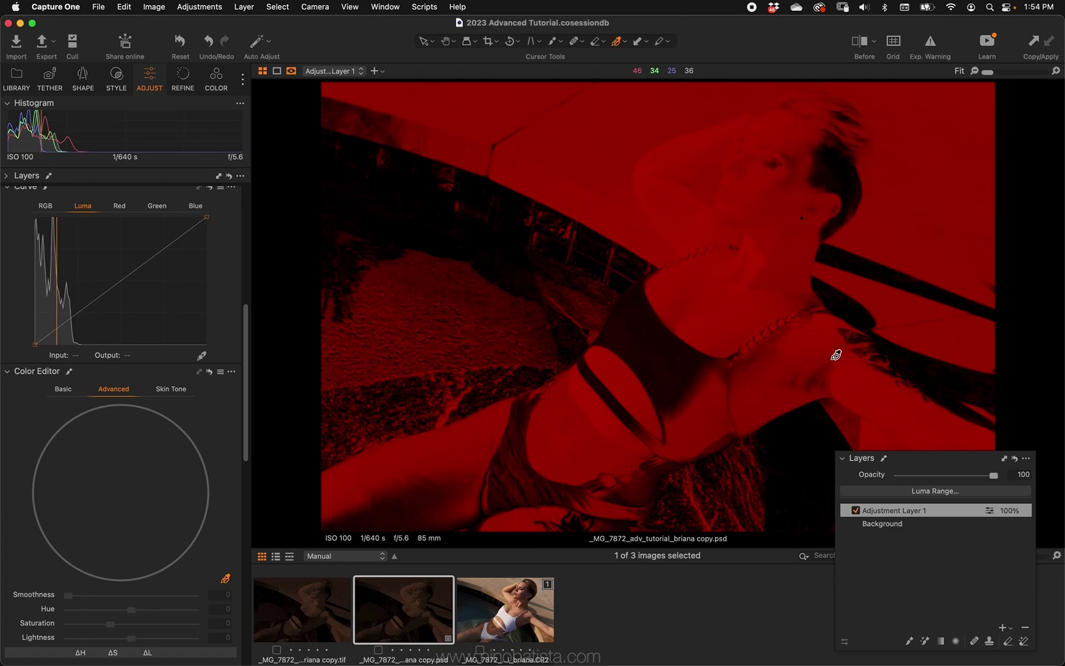
Rename the masked layer to 'Sat Mask Photoshop Hack'
double_click(872, 506)
text(Sat Mask Photoshop Hack)
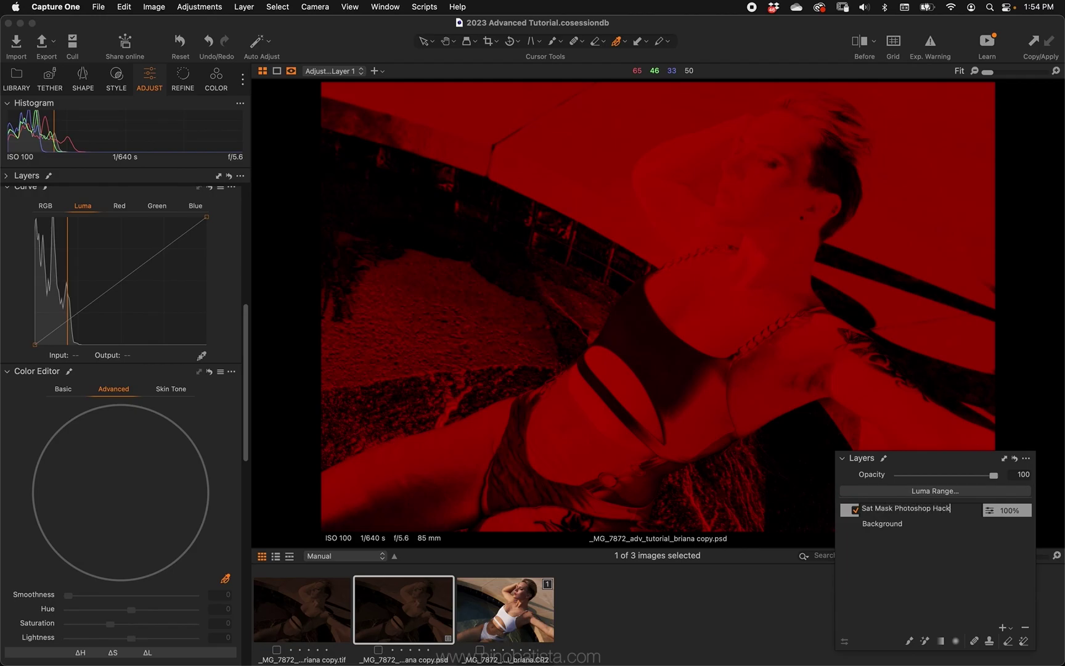
key(Return)
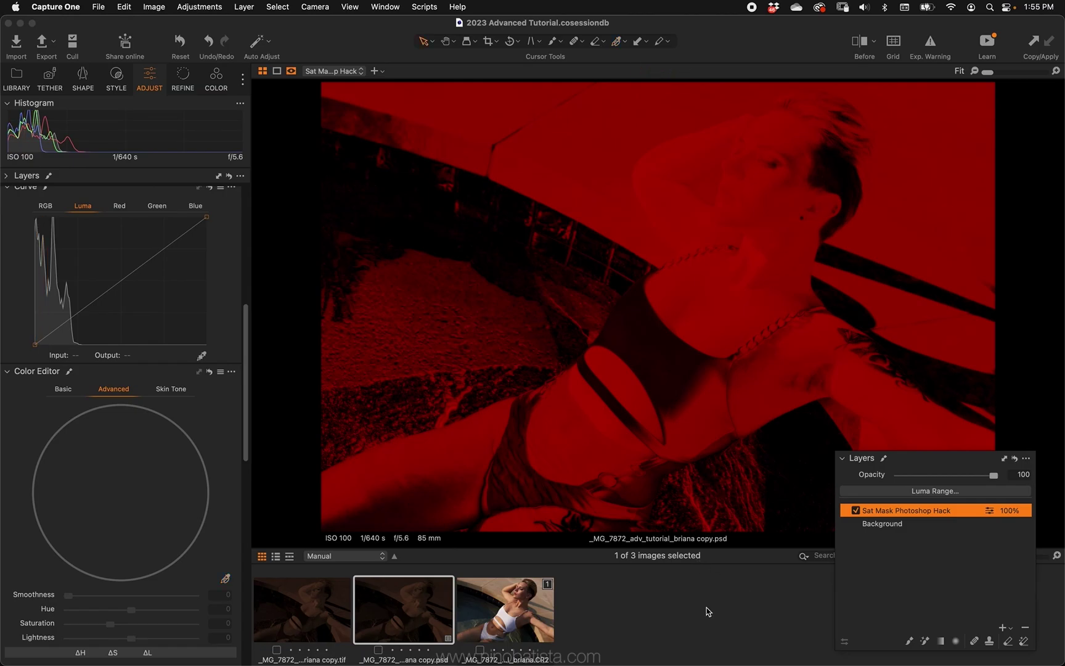
click(519, 623)
Open the original CR2 raw and sample its skin tone in the Advanced Color Editor
click(519, 623)
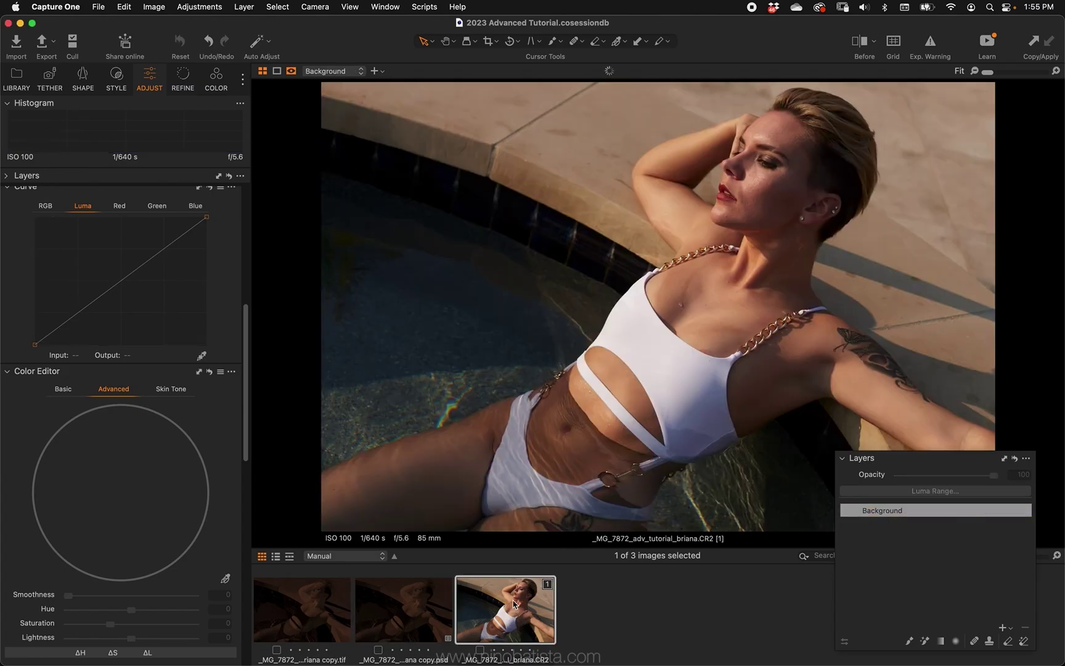
click(927, 460)
drag(928, 460, 930, 467)
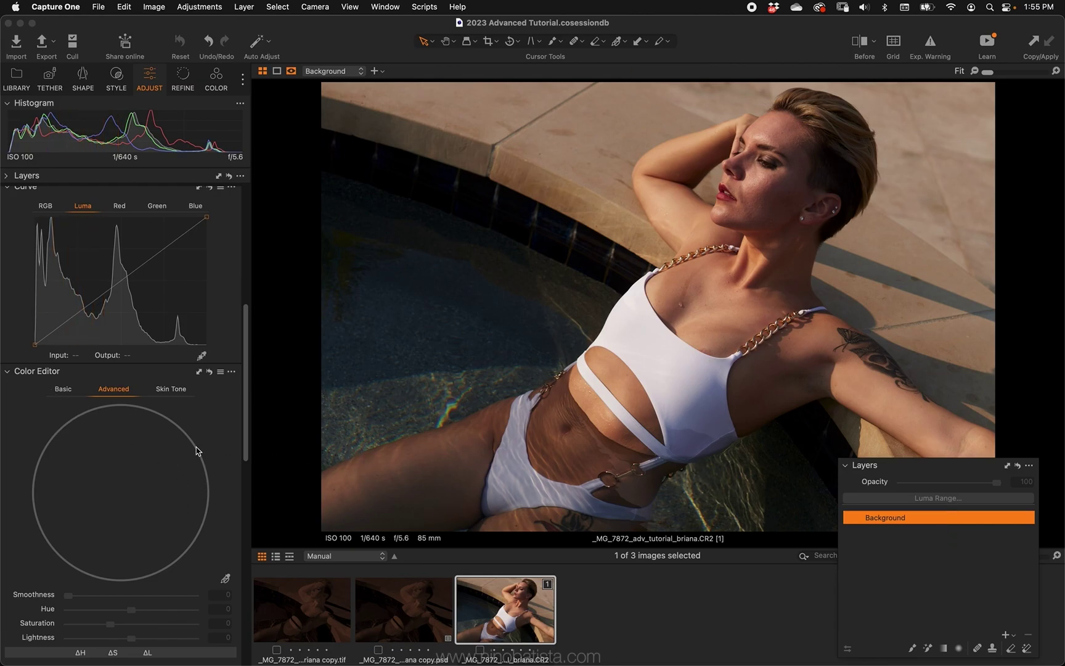
click(225, 579)
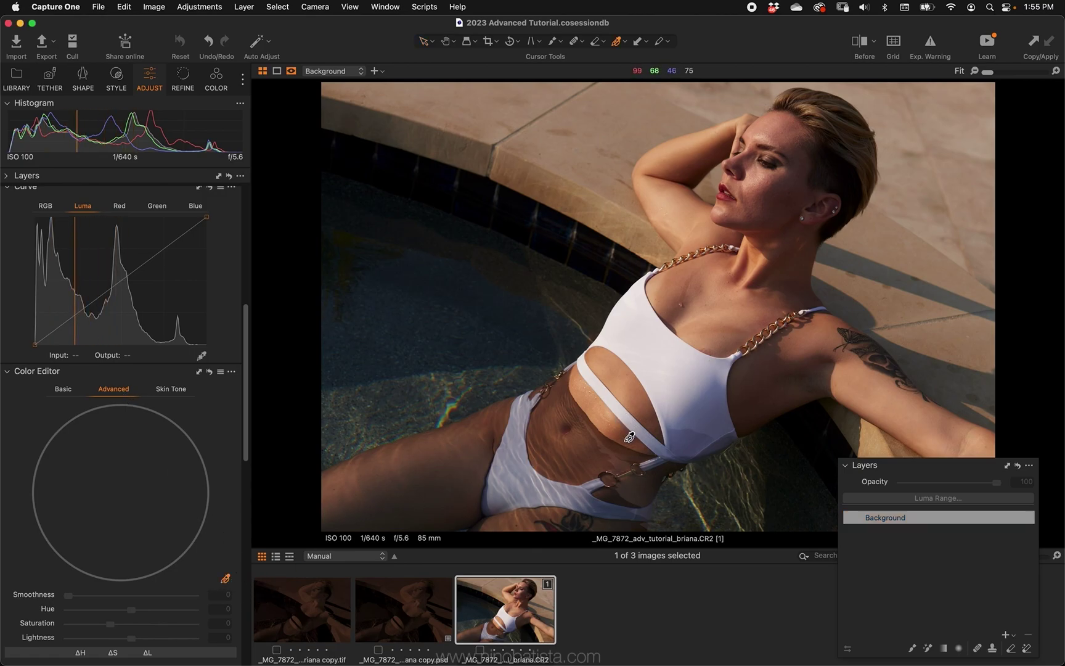
click(708, 296)
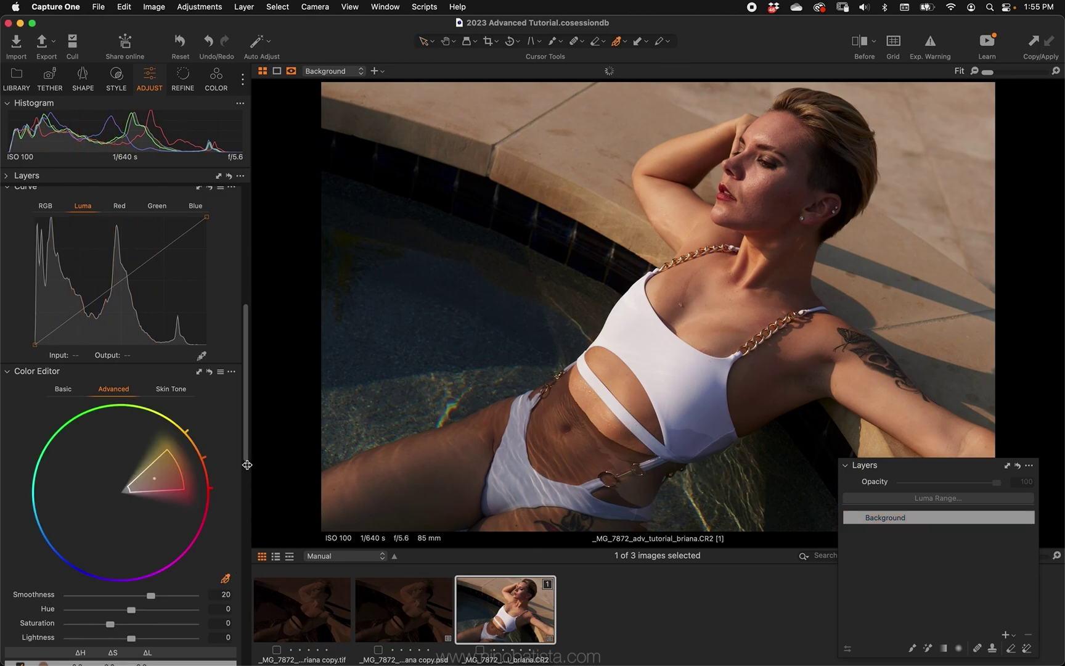
Widen the skin hue range, exclude the least saturated tones, and set Smoothness to 30
drag(181, 467, 226, 453)
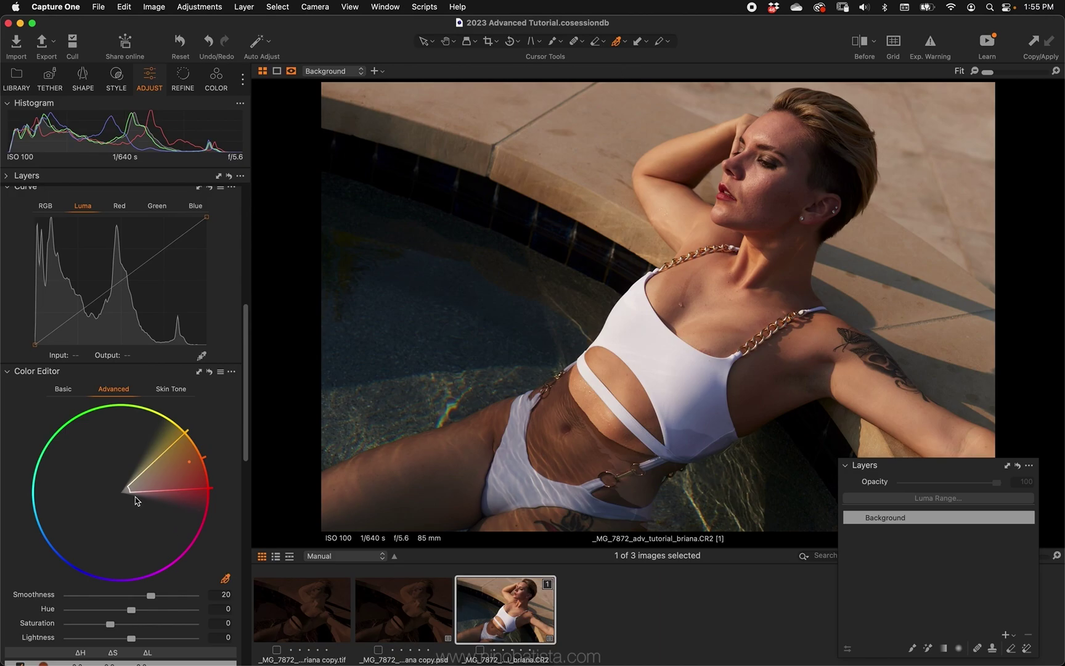
drag(131, 488, 169, 468)
mouse_move(150, 596)
mouse_down()
mouse_move(142, 596)
mouse_move(159, 595)
mouse_move(148, 597)
mouse_up()
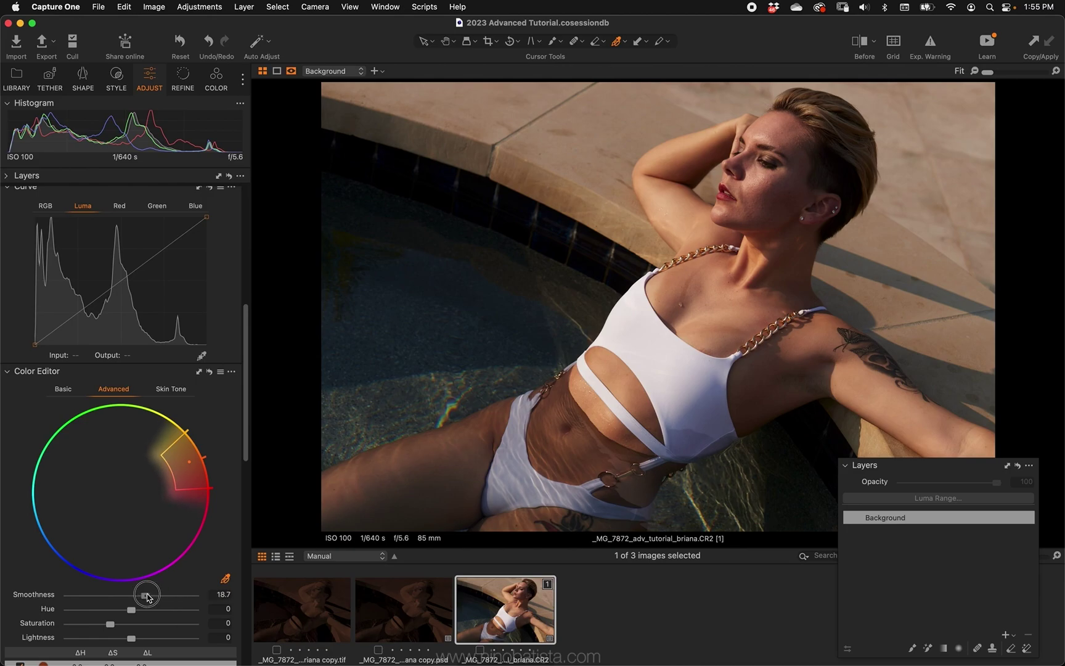
drag(148, 596, 194, 596)
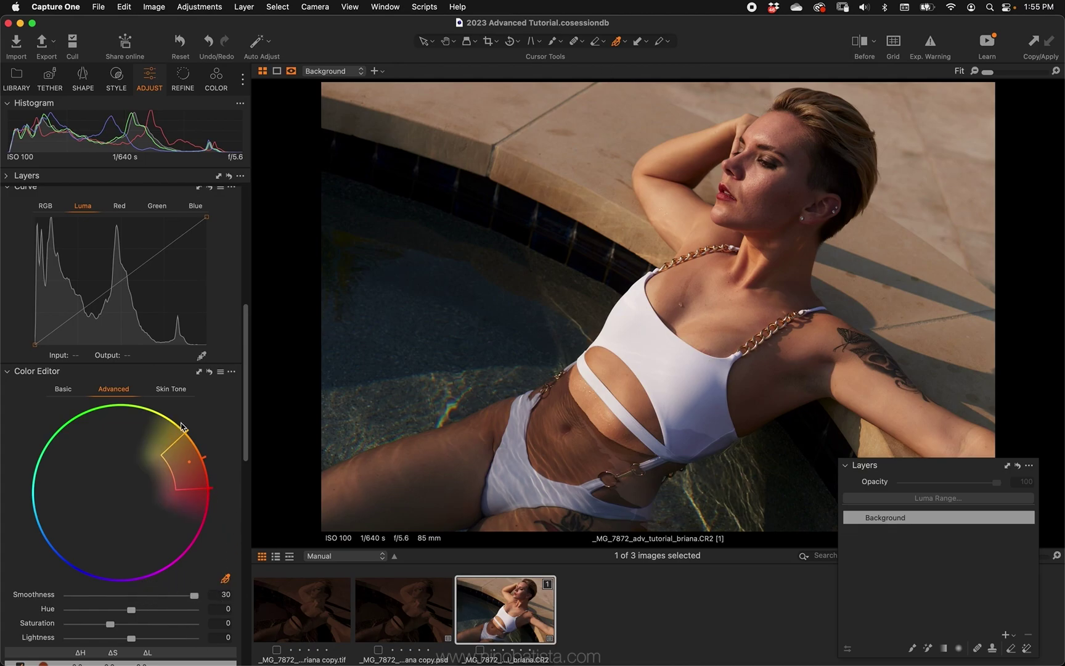
drag(213, 490, 203, 426)
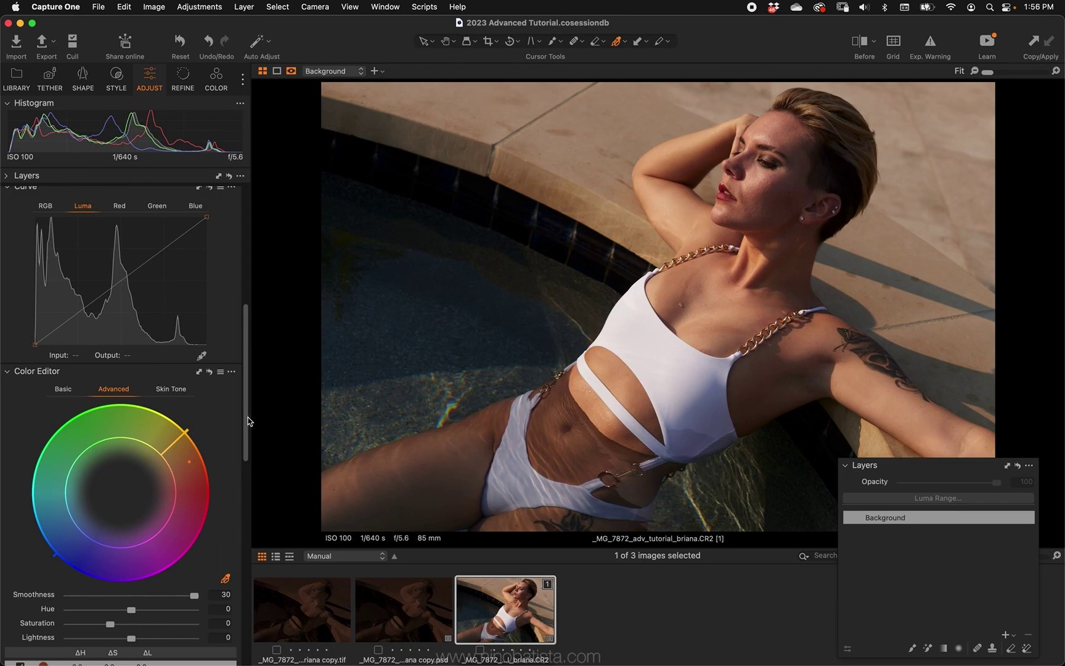
scroll(249, 422, down, 10)
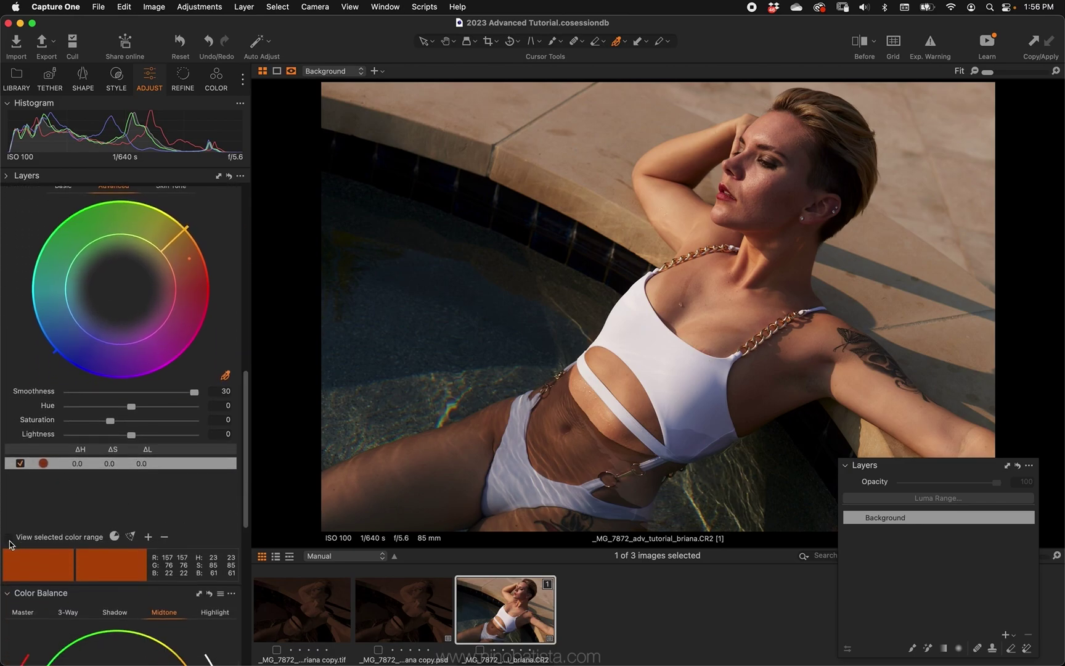
Preview the selected skin range and lower its saturation threshold to include less saturated tones
click(9, 537)
click(9, 537)
click(9, 537)
drag(170, 314, 154, 305)
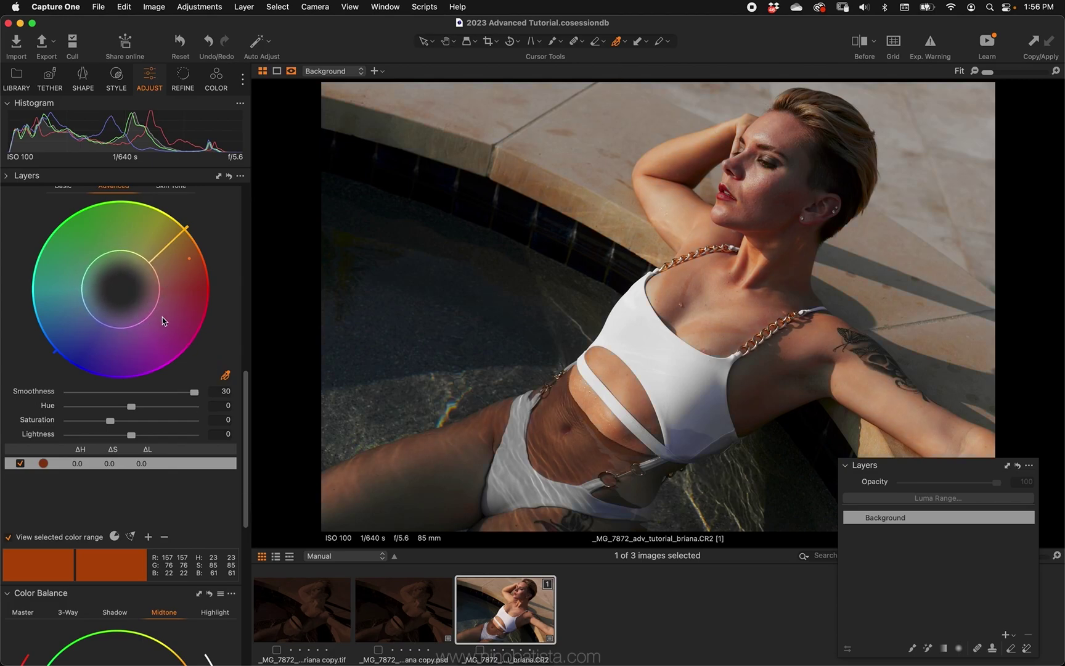
drag(154, 310, 151, 308)
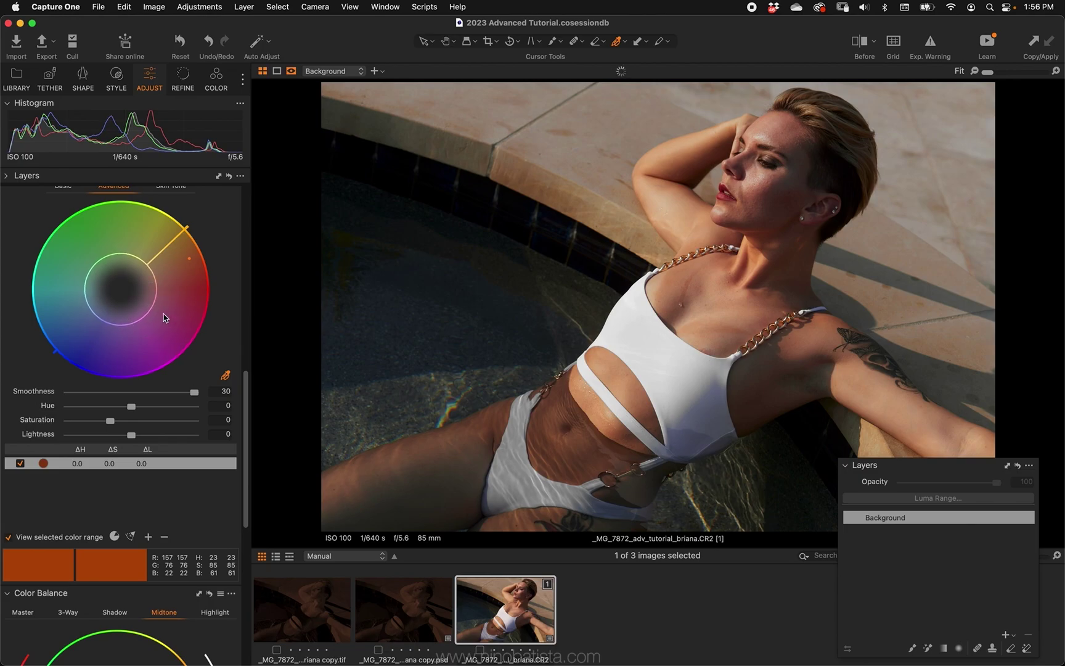
Fine-tune the threshold and boost saturation to about 175.6 to inspect the range's coverage
click(8, 537)
drag(150, 324, 153, 325)
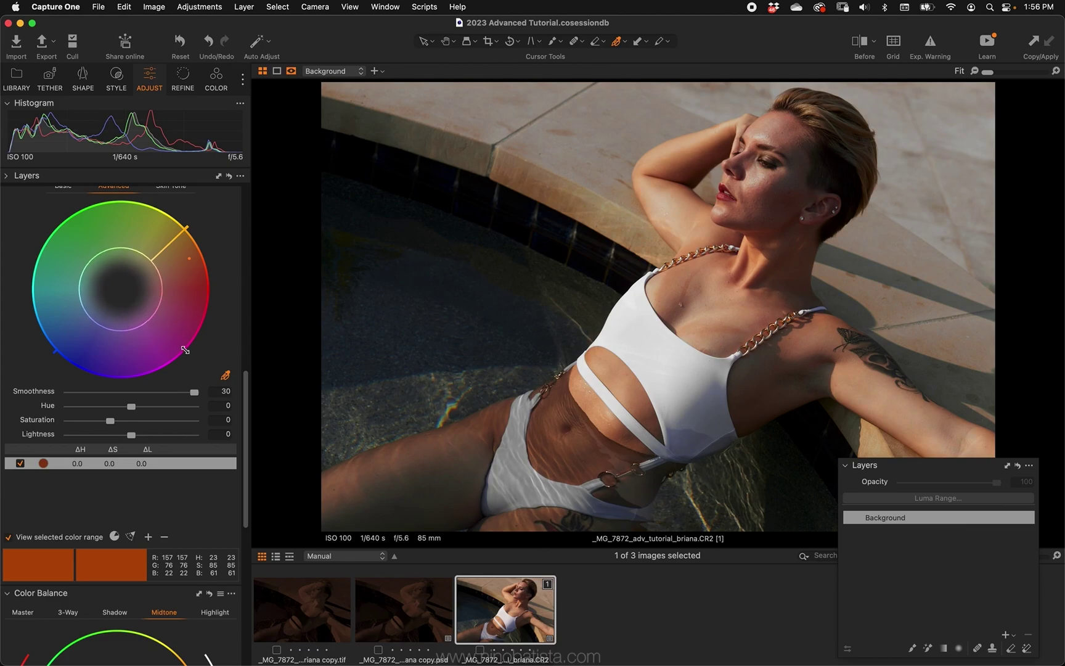
mouse_move(247, 404)
mouse_down()
mouse_move(238, 338)
mouse_move(240, 391)
mouse_up()
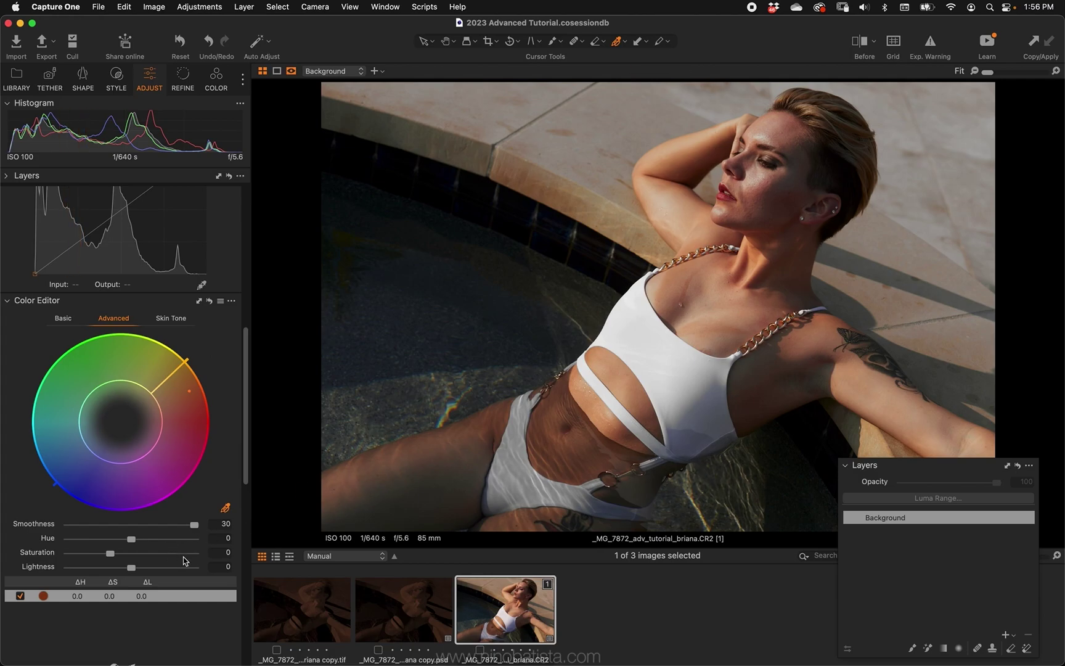
click(184, 553)
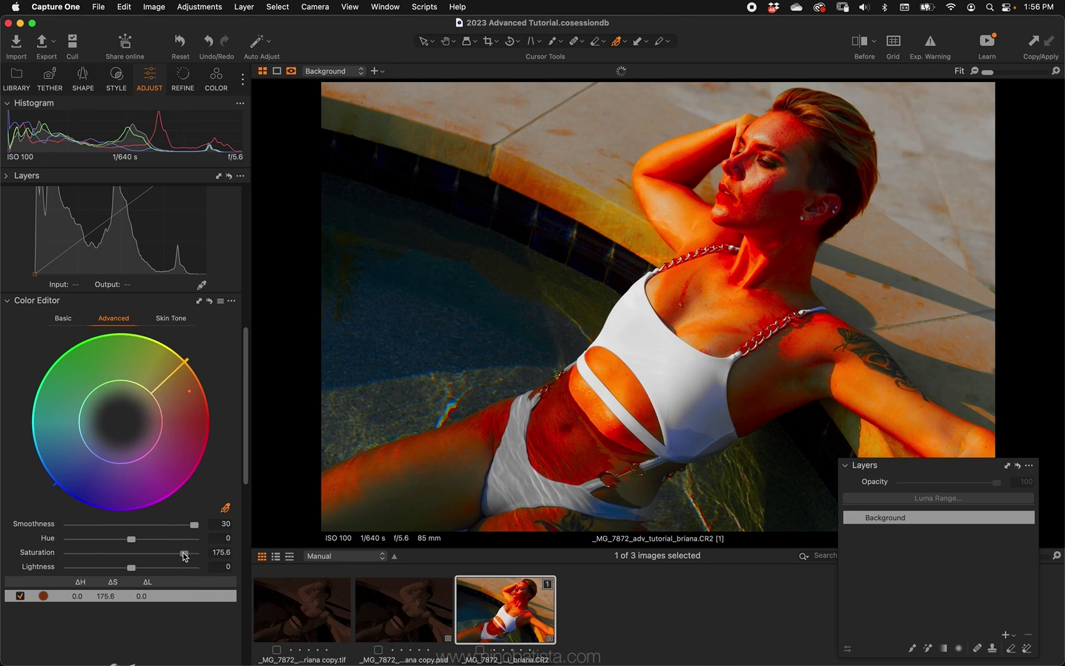
double_click(184, 552)
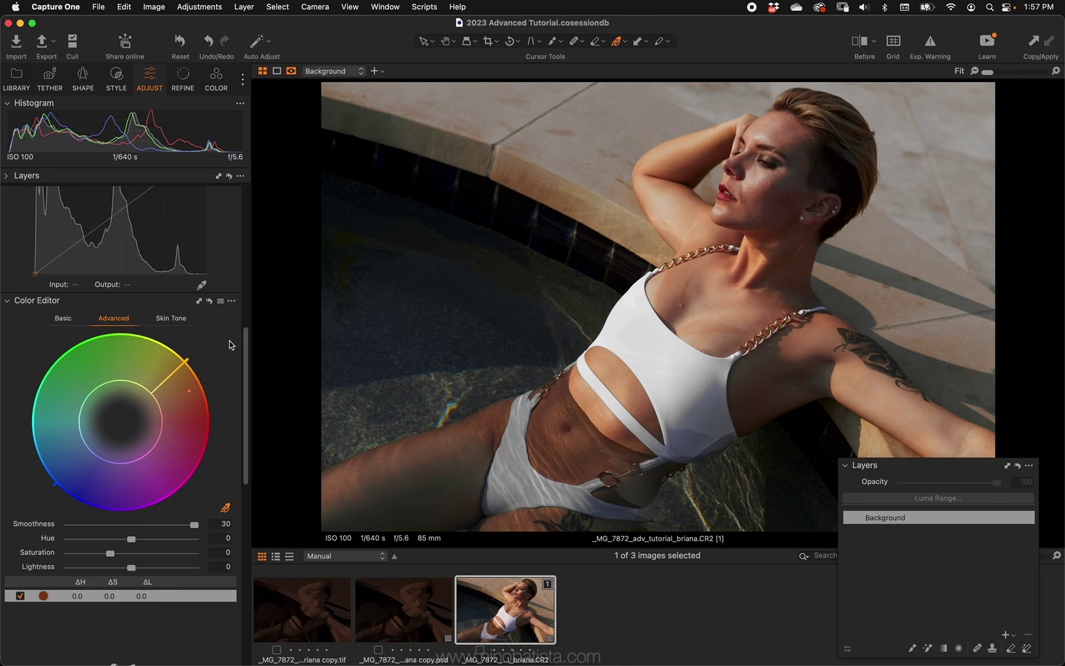
Create a masked layer from the skin colour range and name it 'Sat Mask C1'
click(231, 300)
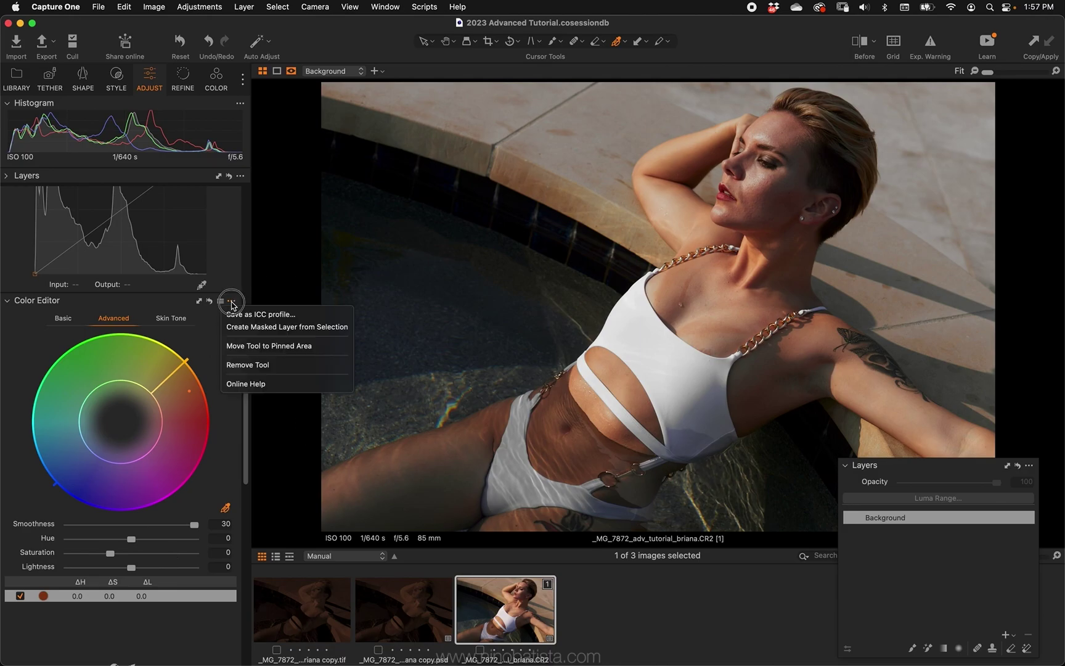
click(271, 331)
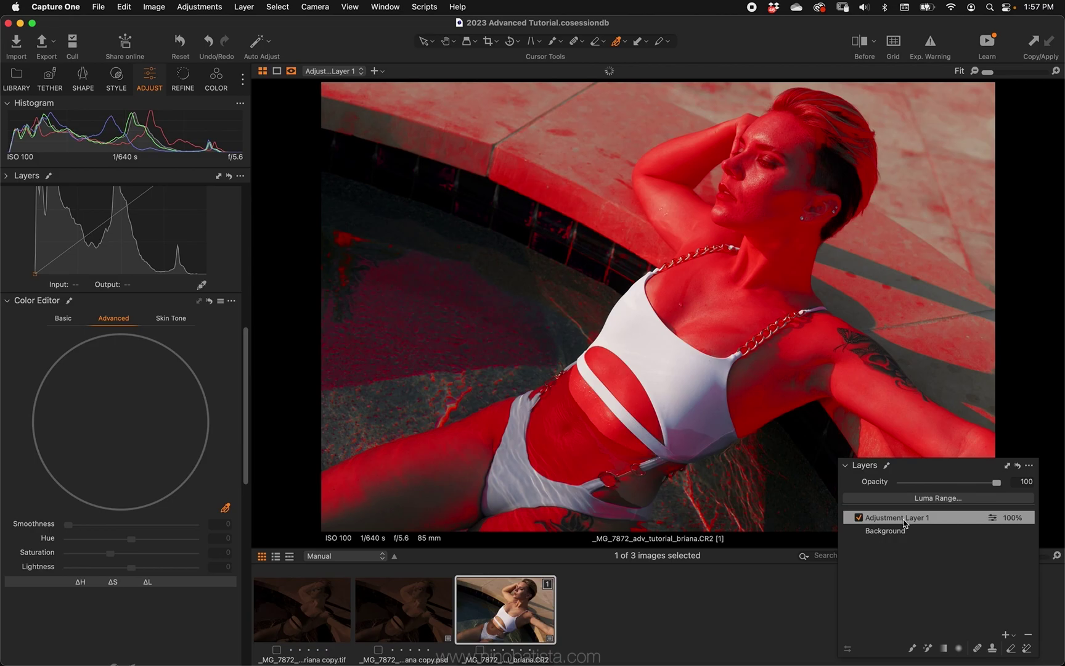
double_click(891, 521)
text(Sat Mask C1)
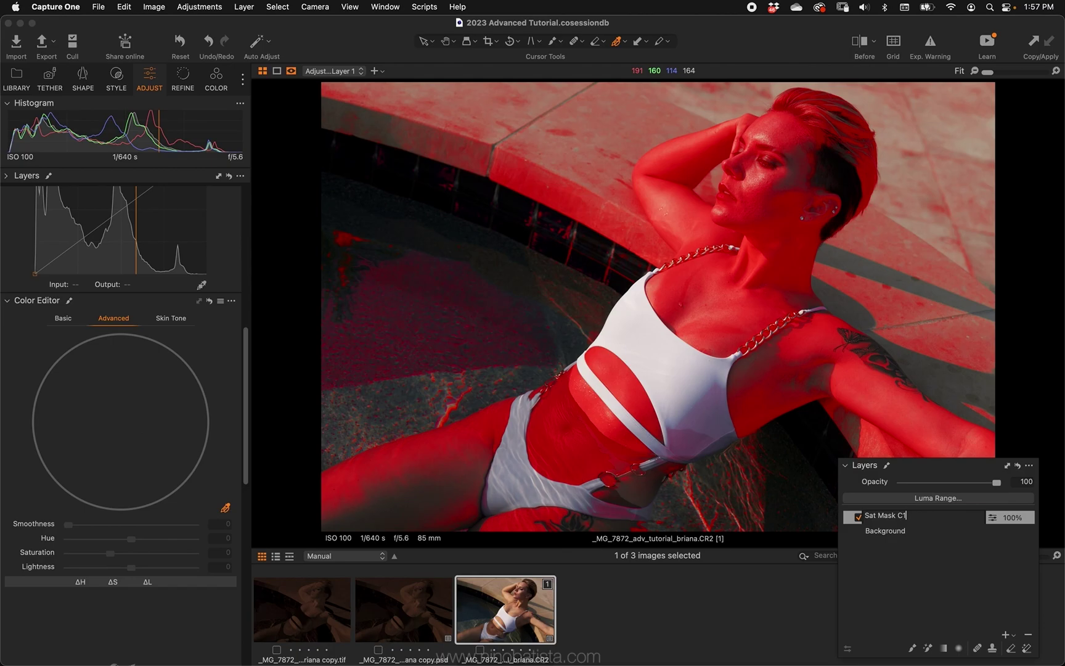
key(Return)
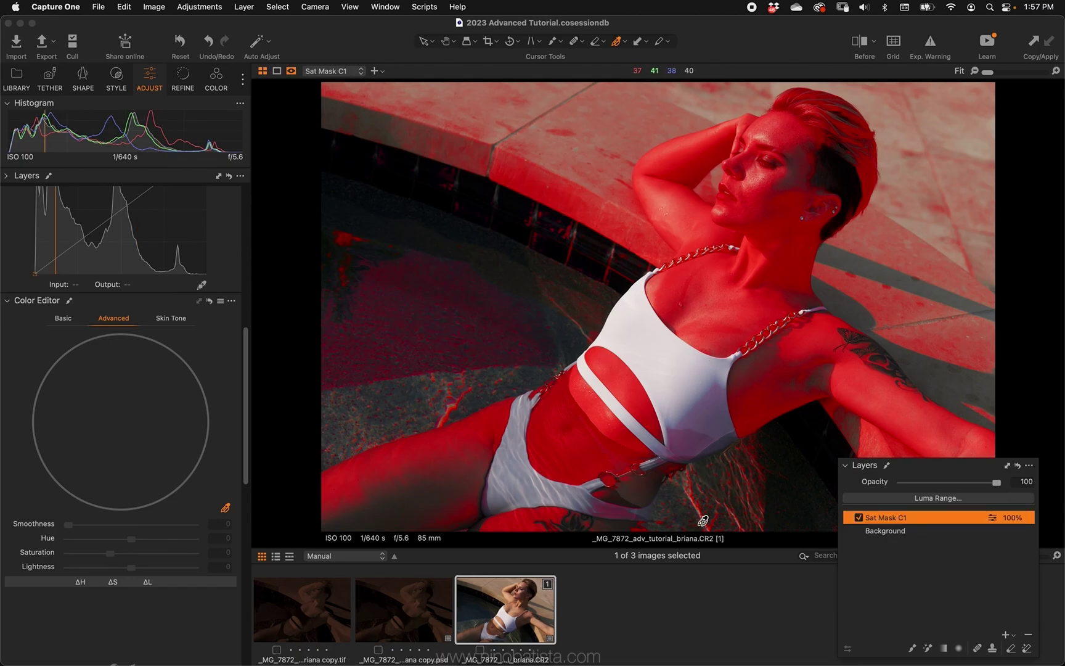
Create a new variant of the raw portrait
super+click(406, 608)
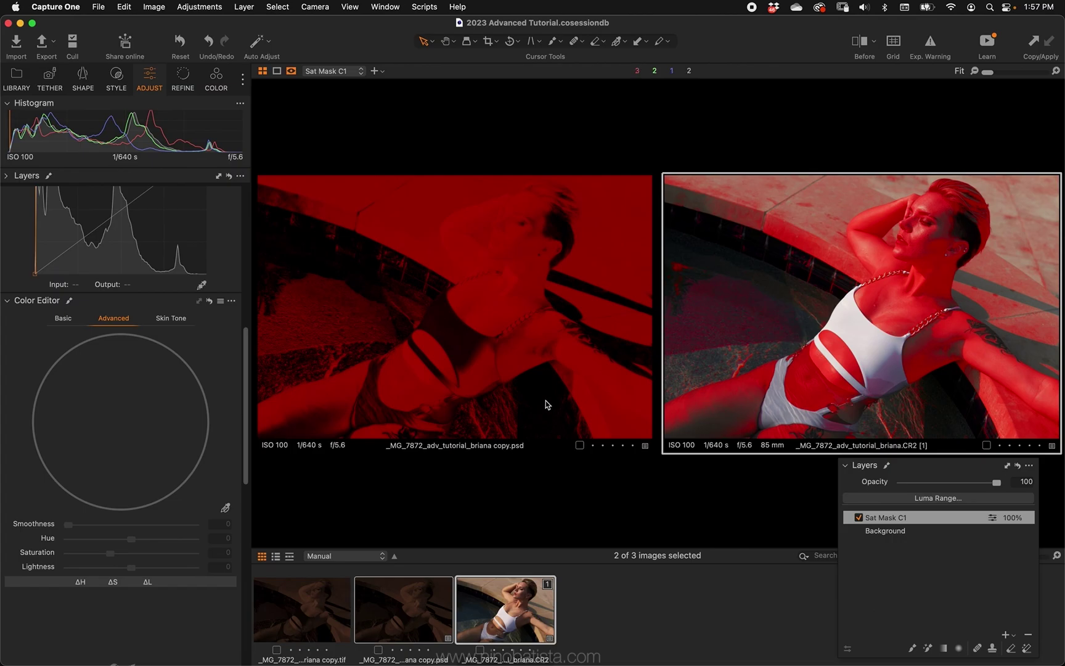
super+click(523, 599)
click(523, 599)
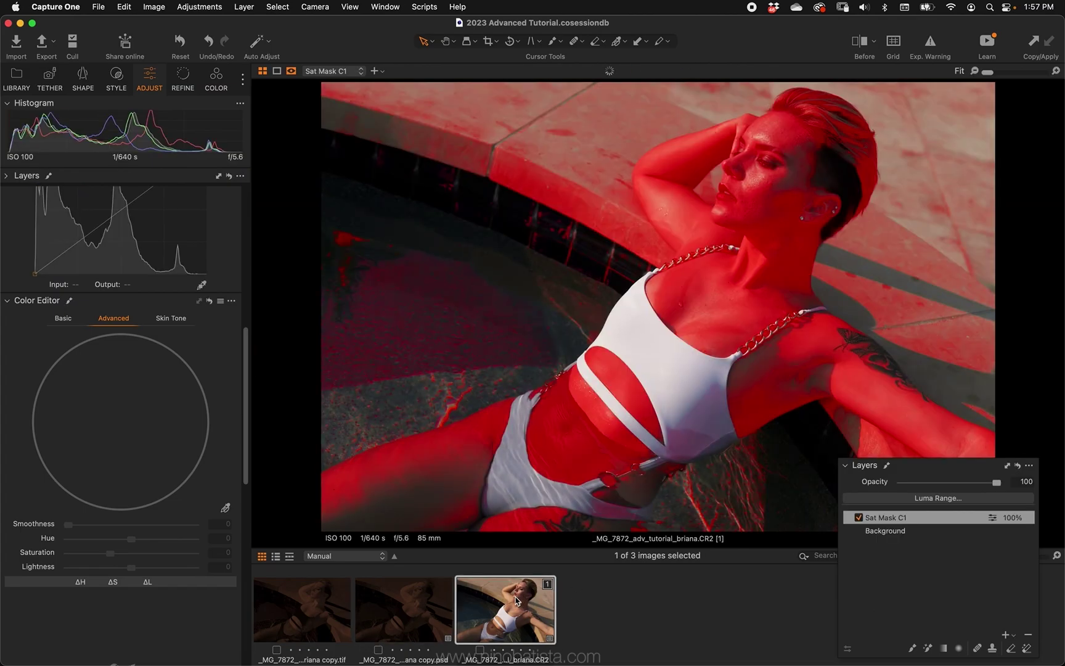
right_click(522, 599)
click(573, 234)
Copy the Sat Mask Photoshop Hack layer from the PSD copy and apply it to the variant
super+click(397, 610)
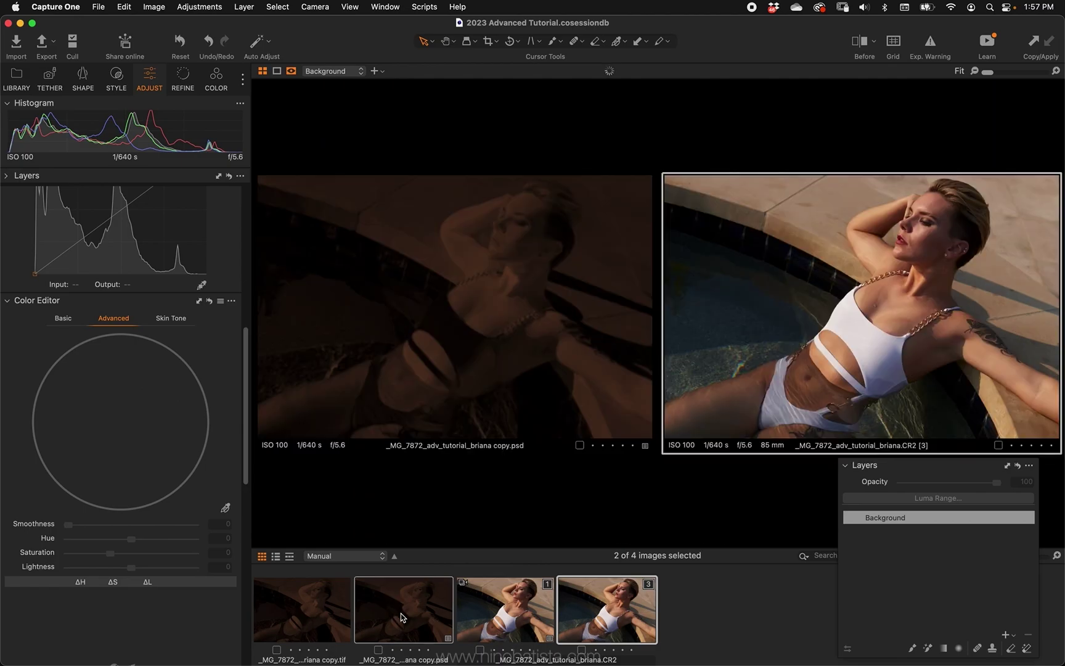
click(1029, 465)
click(756, 538)
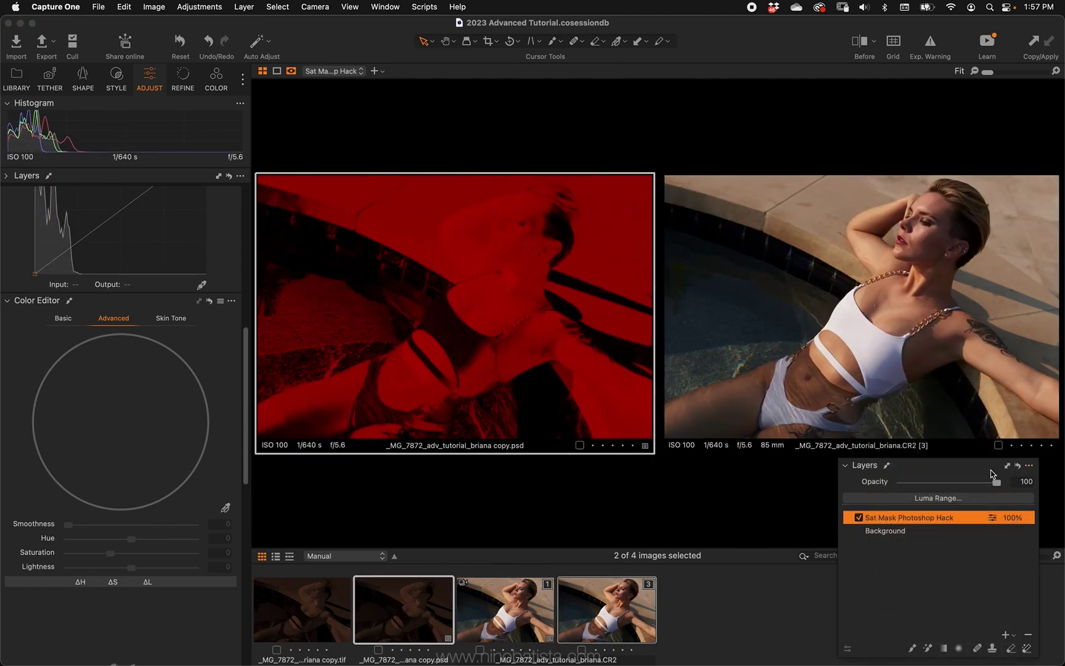
click(1006, 466)
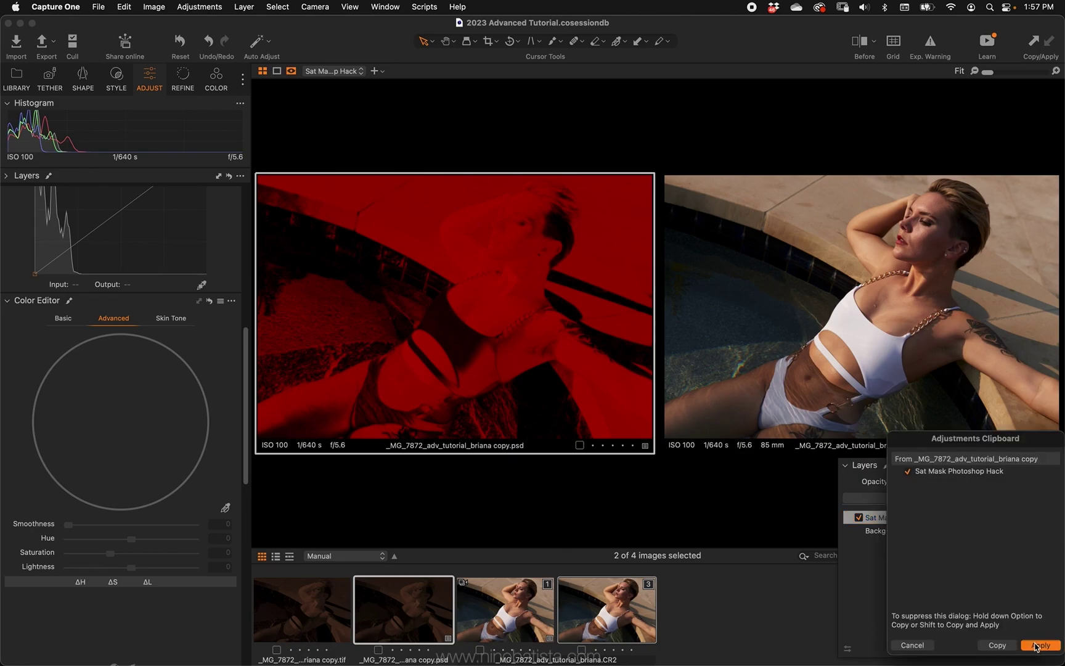
click(1036, 645)
View the new variant's Sat Mask Photoshop Hack layer beside the original raw
click(683, 596)
click(654, 621)
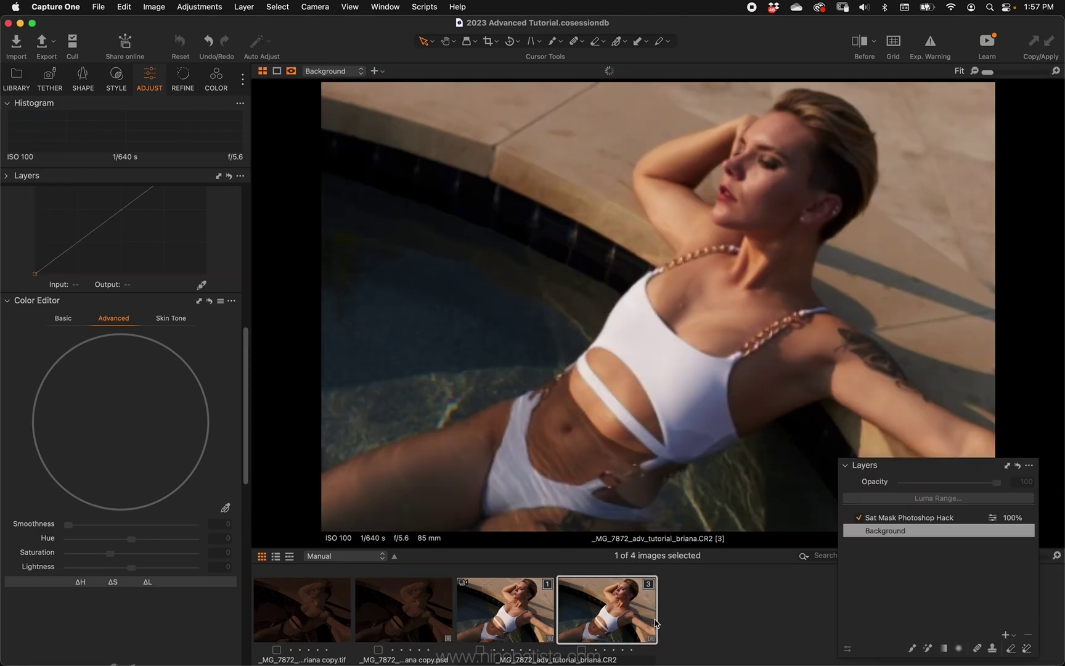
click(921, 517)
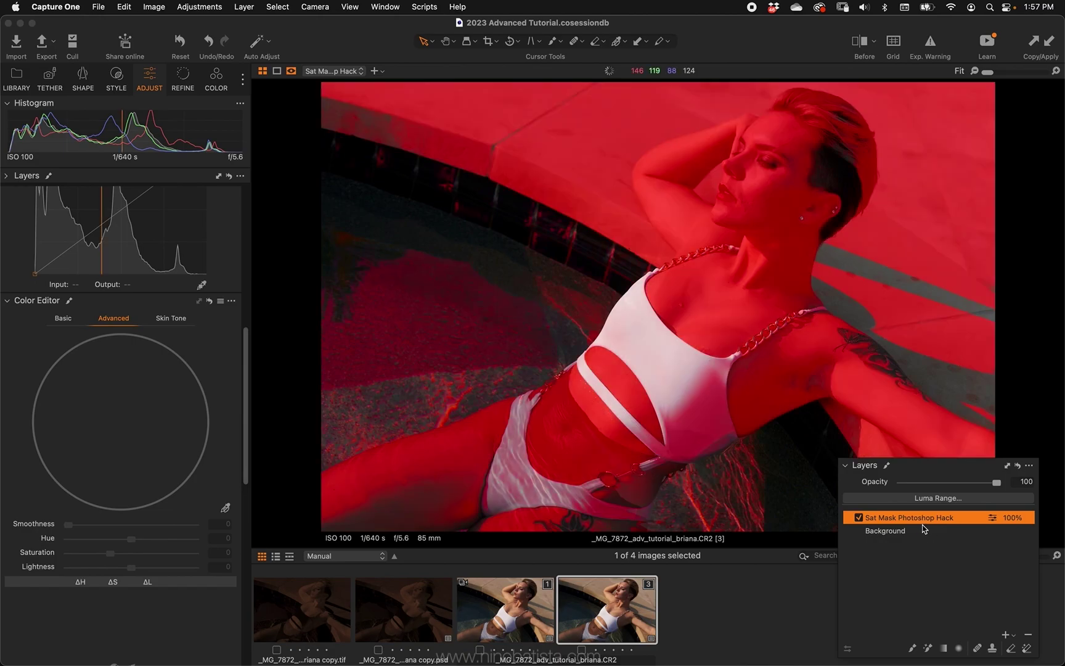
super+click(500, 619)
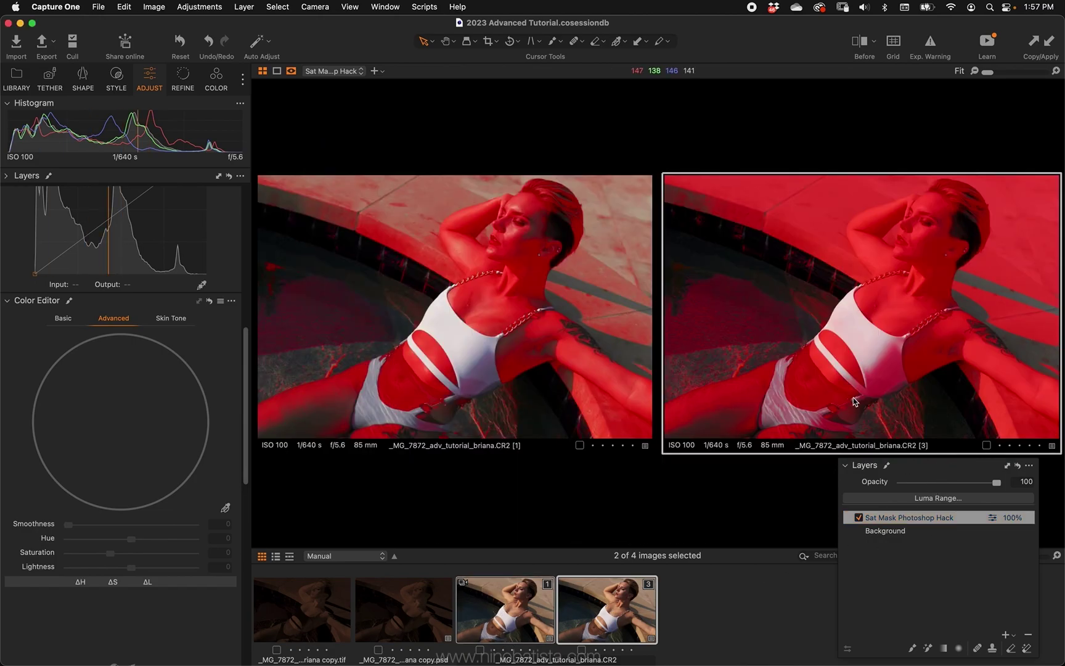
Make image [1] active, select its Sat Mask C1 layer, and hide the red mask overlay
click(566, 387)
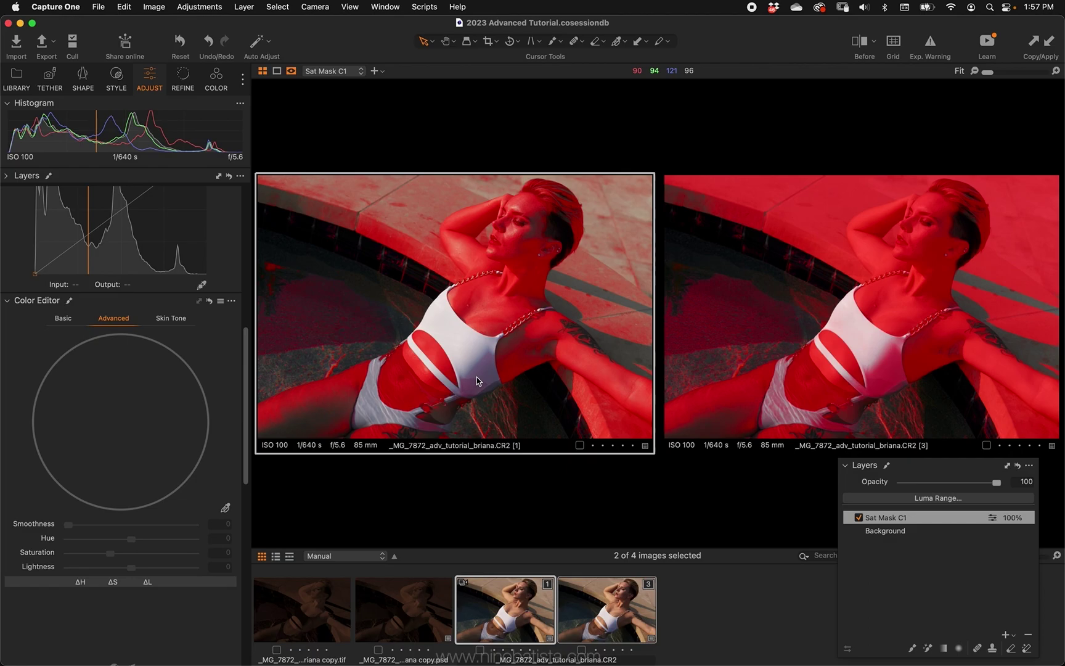
click(913, 519)
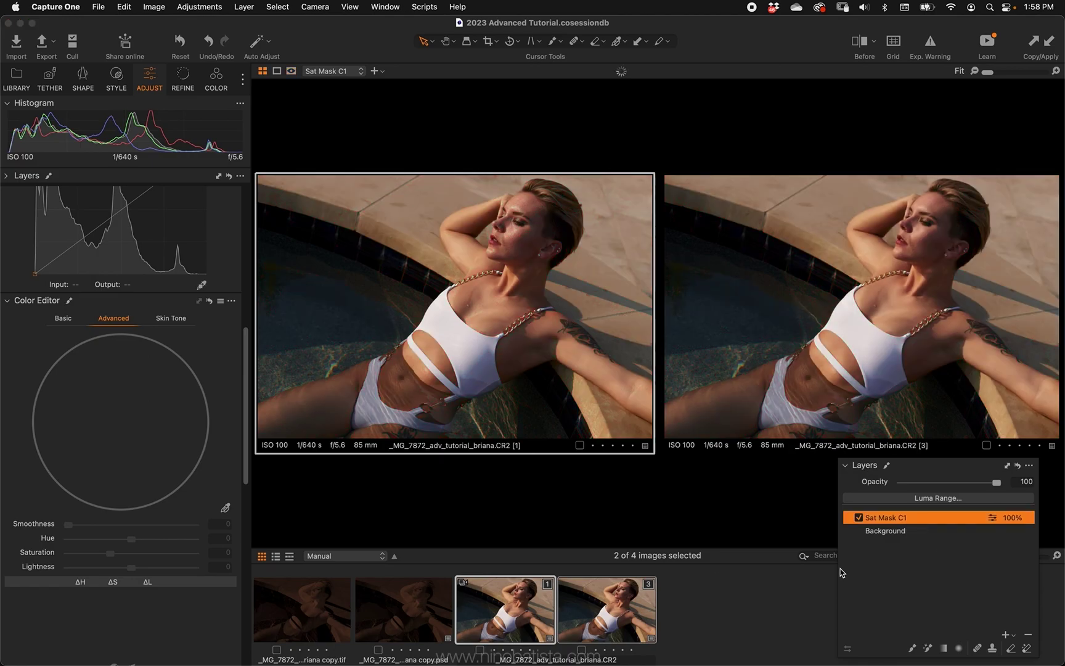
click(730, 618)
Show variant 1 alone and try out a Luma curve point and a Green Levels midtone shift
click(519, 614)
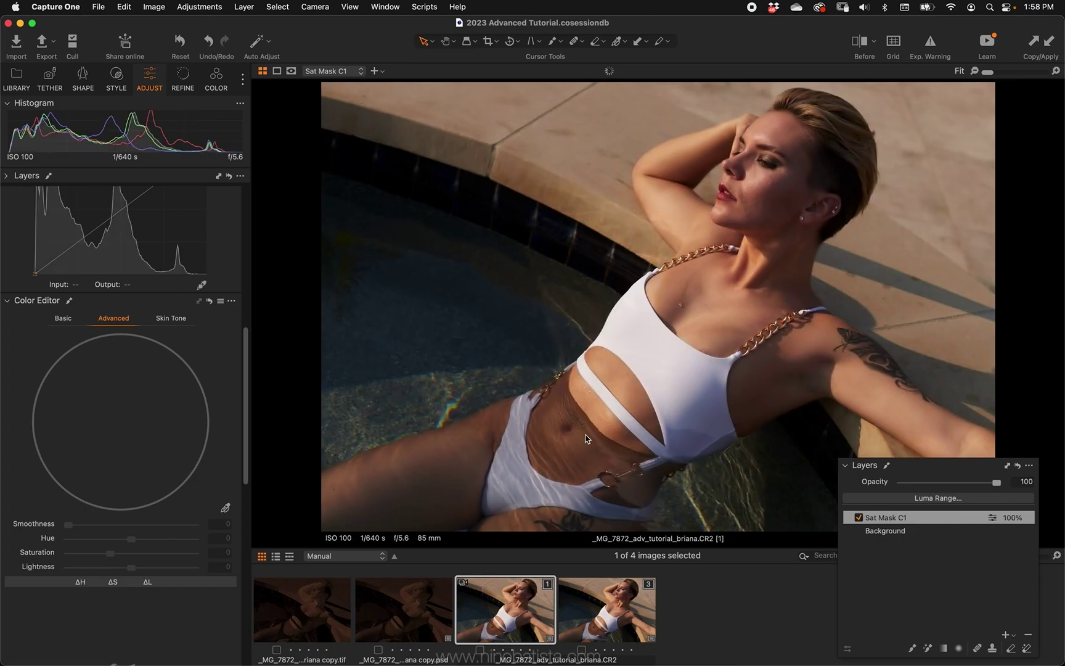
scroll(238, 302, up, 5)
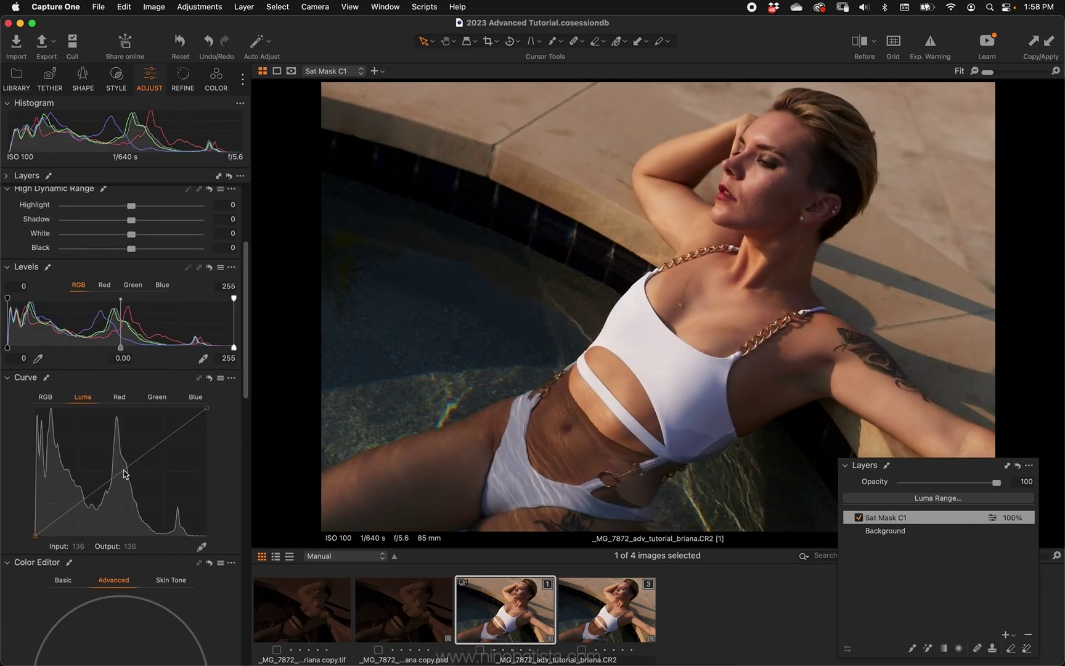
mouse_move(124, 473)
mouse_down()
mouse_move(132, 479)
mouse_move(109, 463)
mouse_up()
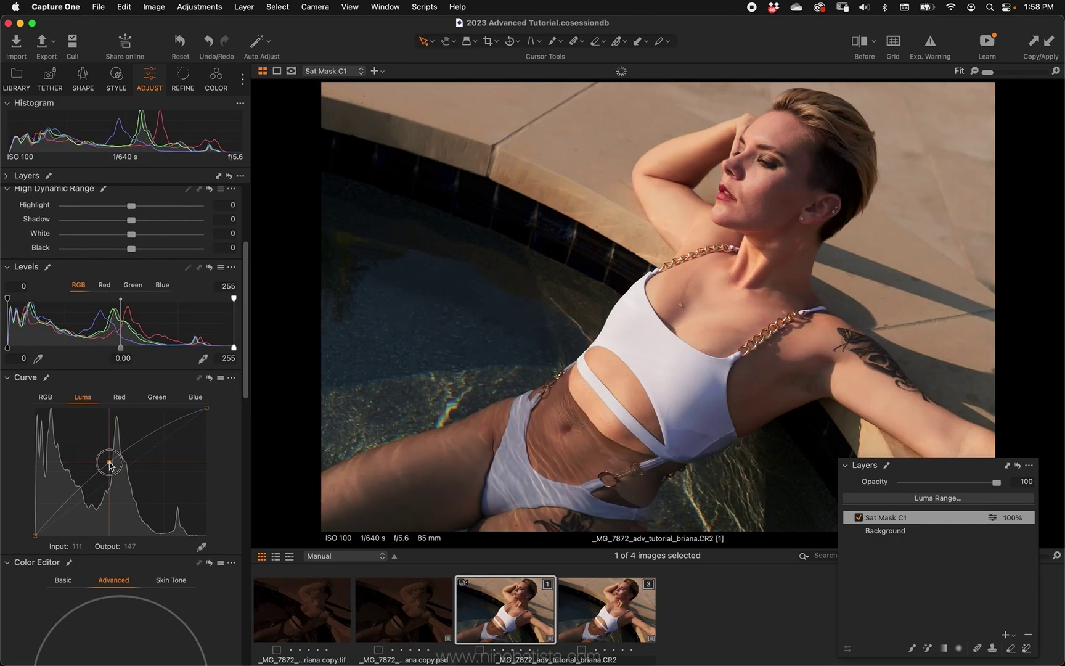
drag(110, 464, 100, 342)
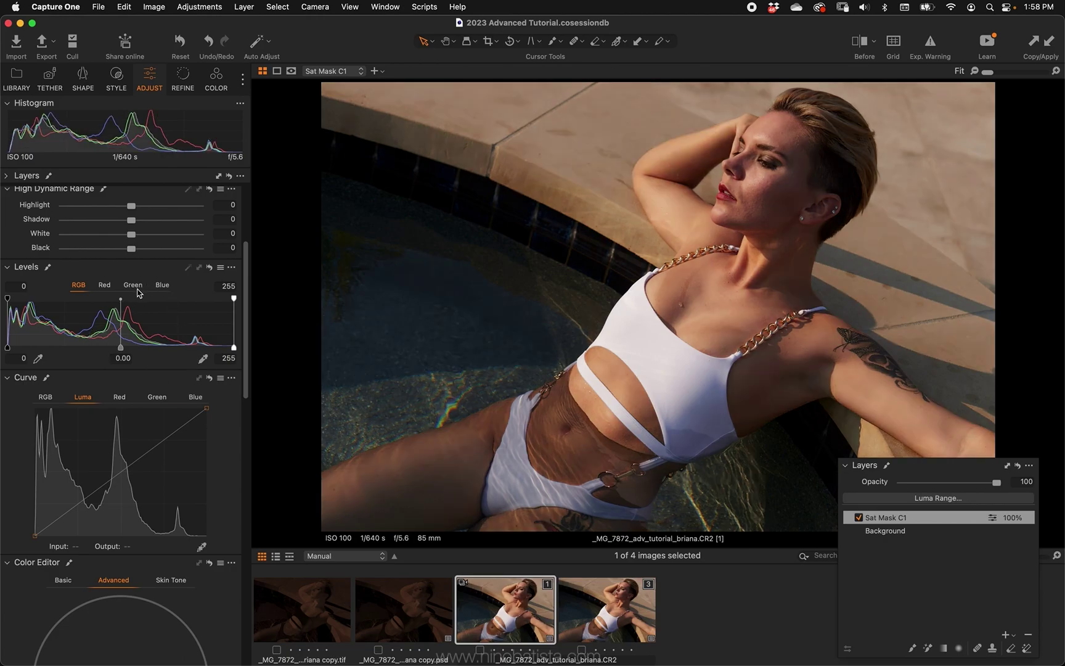
click(137, 287)
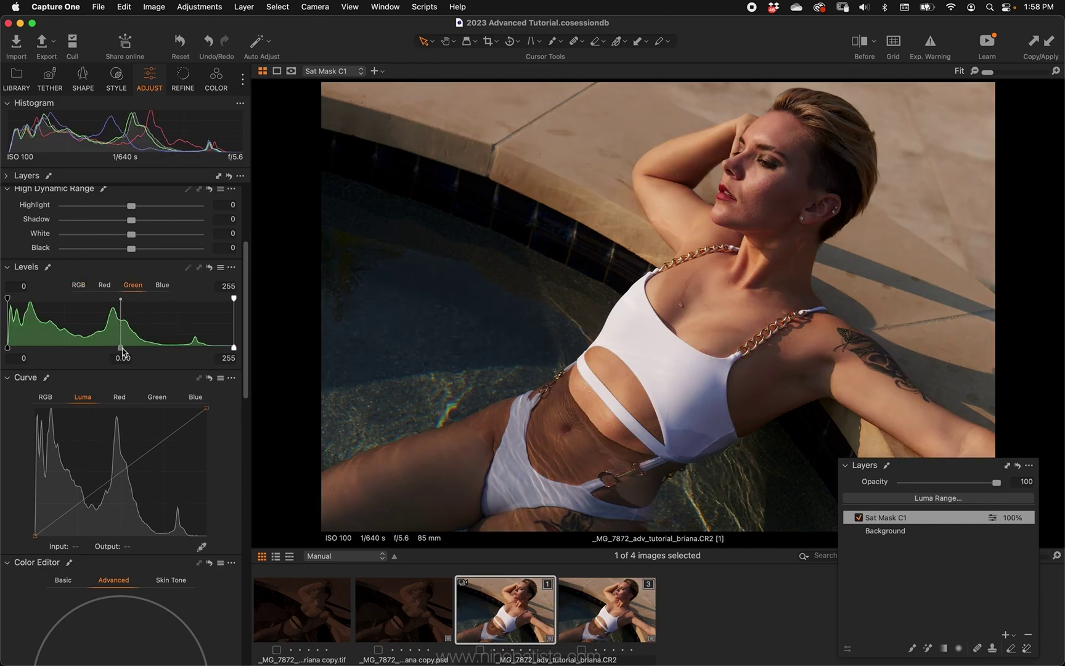
mouse_move(123, 353)
mouse_down()
mouse_move(144, 347)
mouse_move(105, 347)
mouse_up()
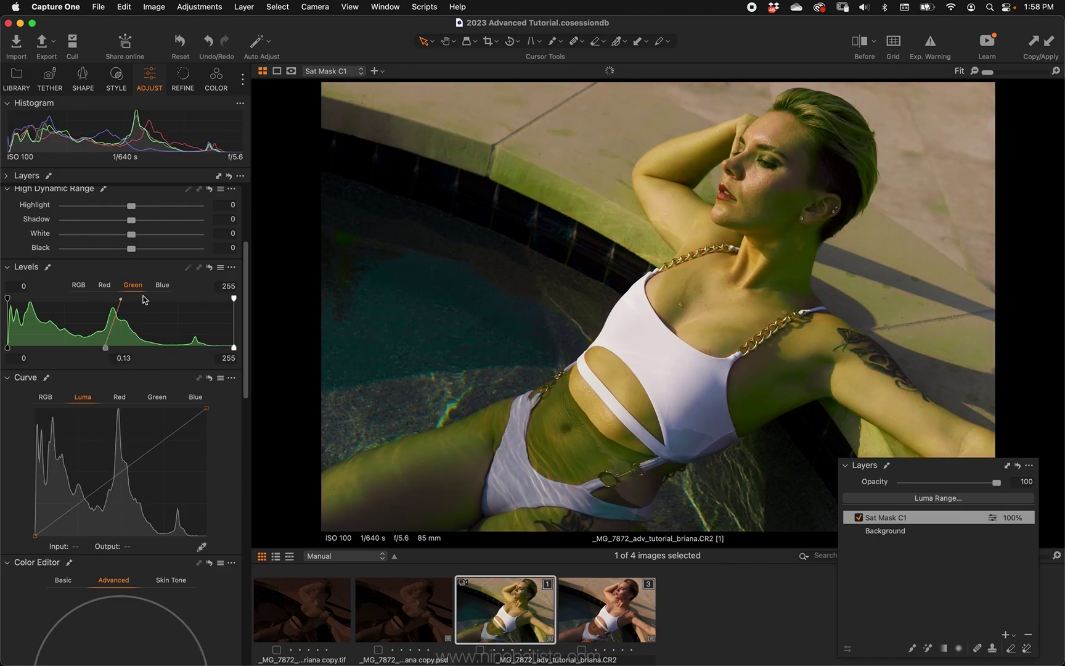
Warm the Color Balance midtones toward orange and reset the shadow colour balance
drag(245, 328, 228, 511)
drag(146, 377, 151, 372)
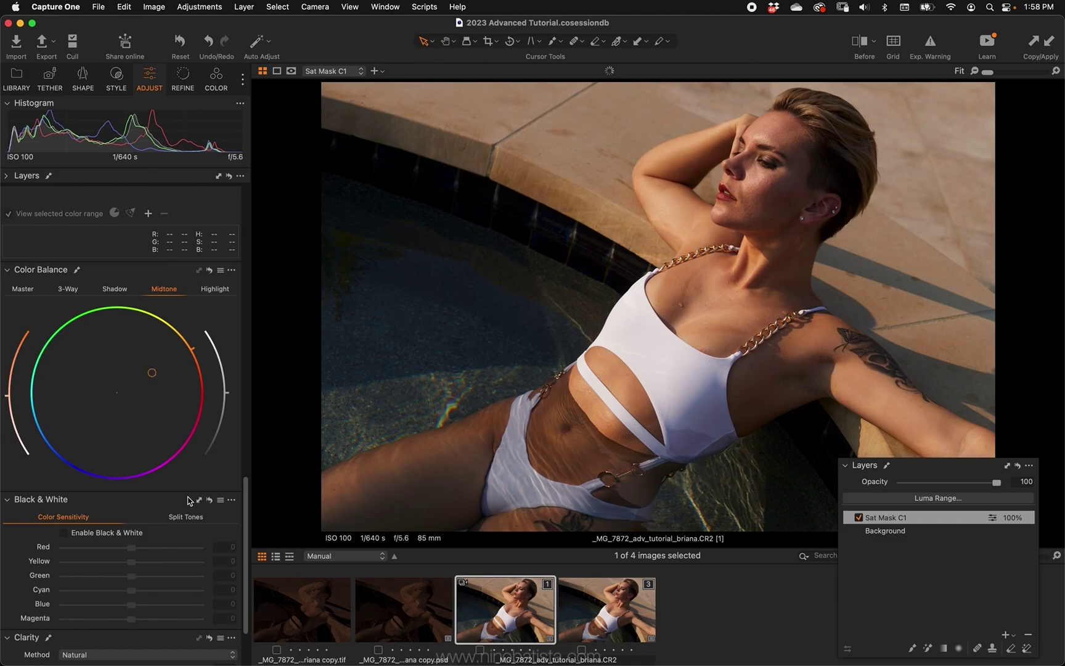
click(115, 289)
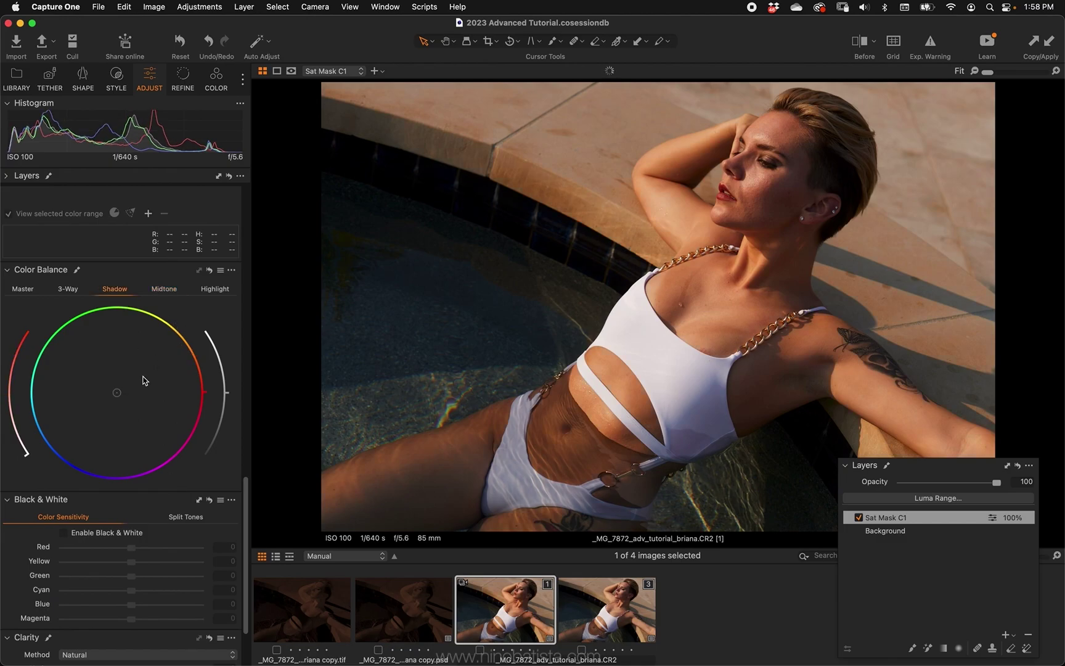
click(209, 270)
drag(248, 506, 231, 402)
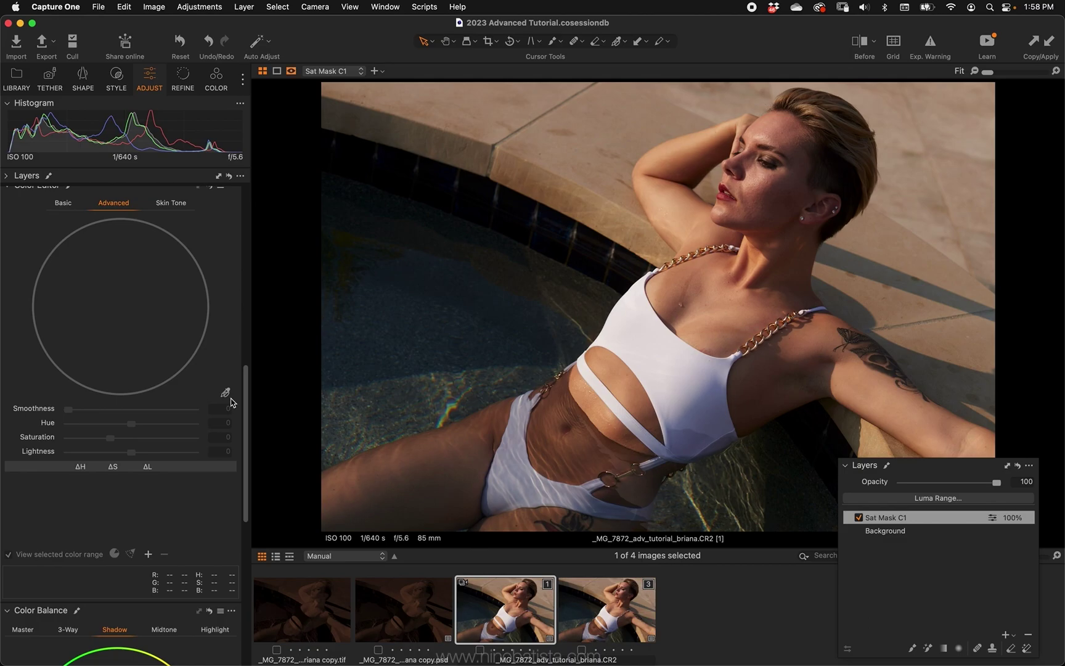
Show the mask overlay to compare variant 3's Photoshop-hack mask, then return to variant 1
key(m)
click(612, 632)
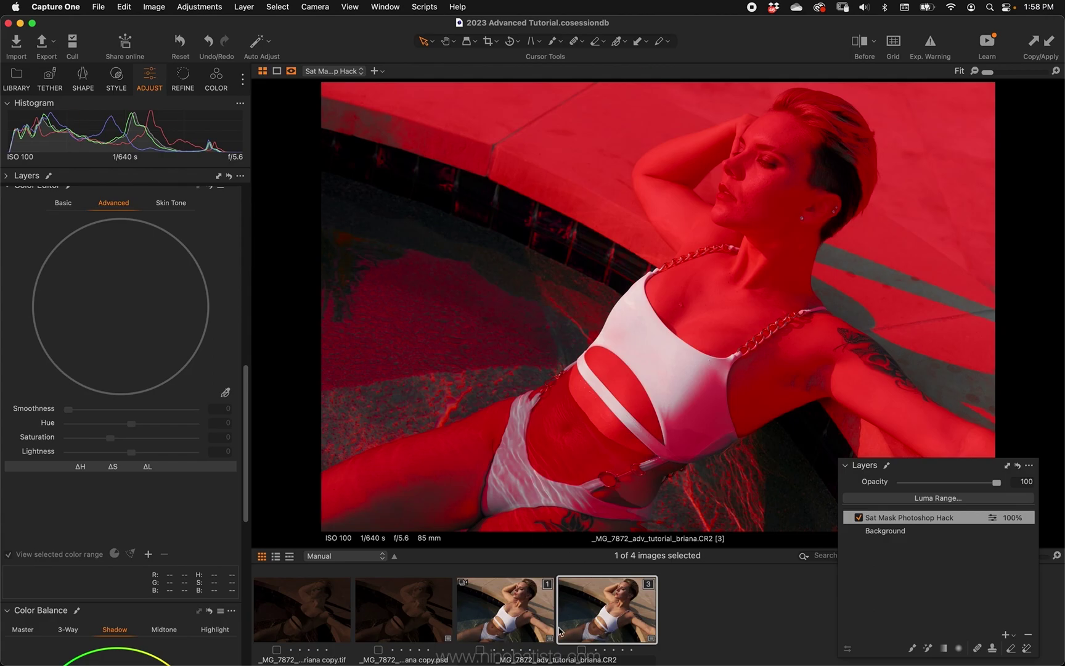
click(506, 621)
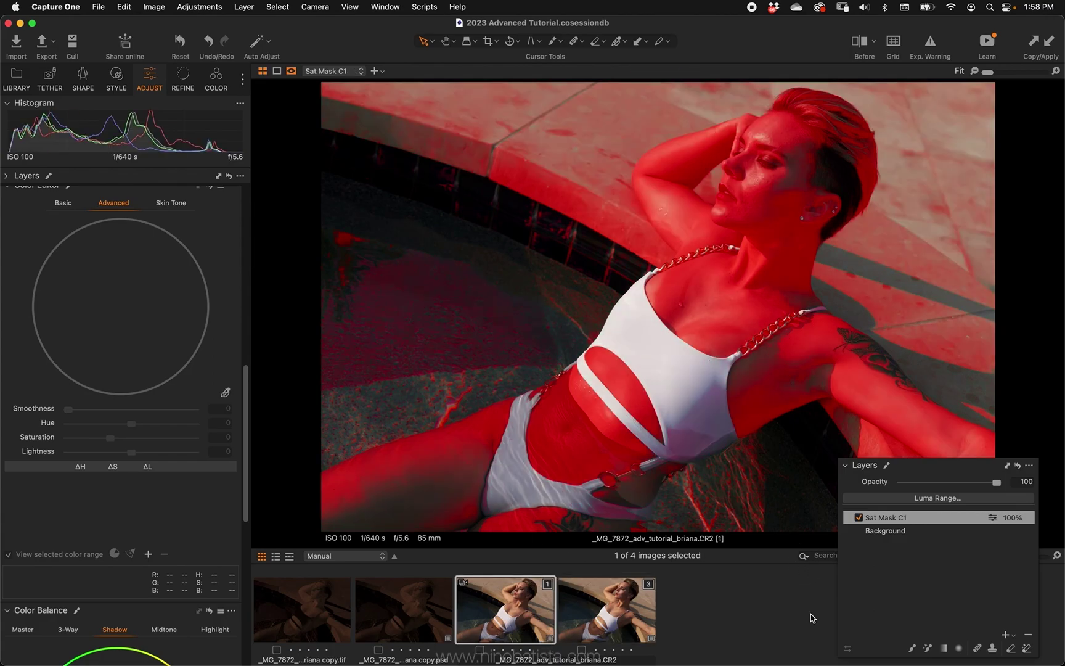
Add a new adjustment layer named Desat
click(1007, 635)
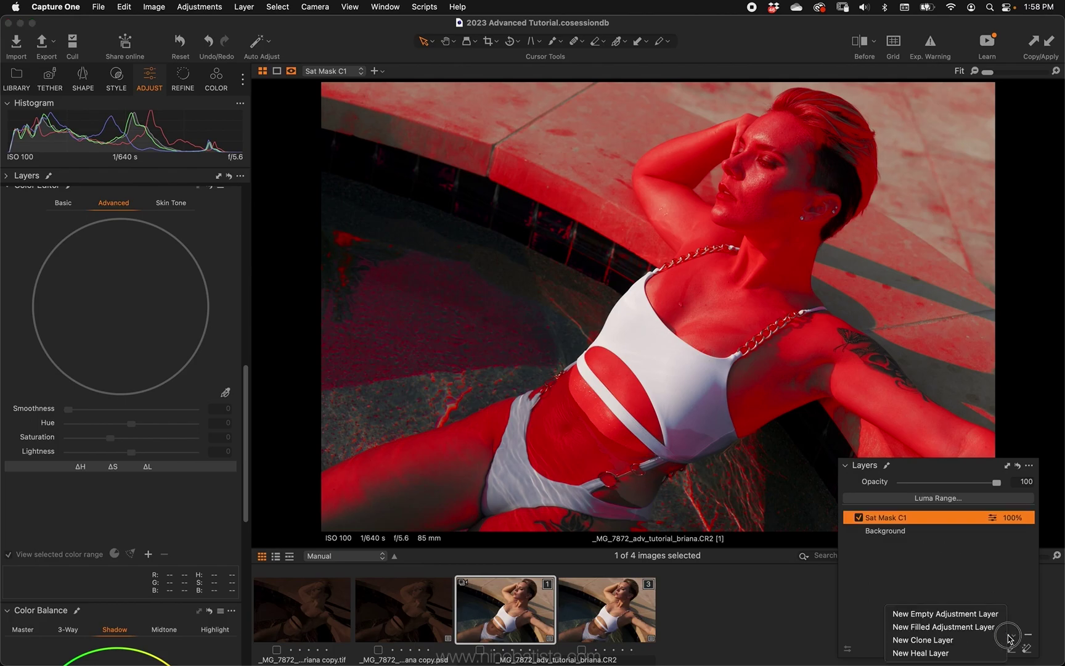
click(893, 521)
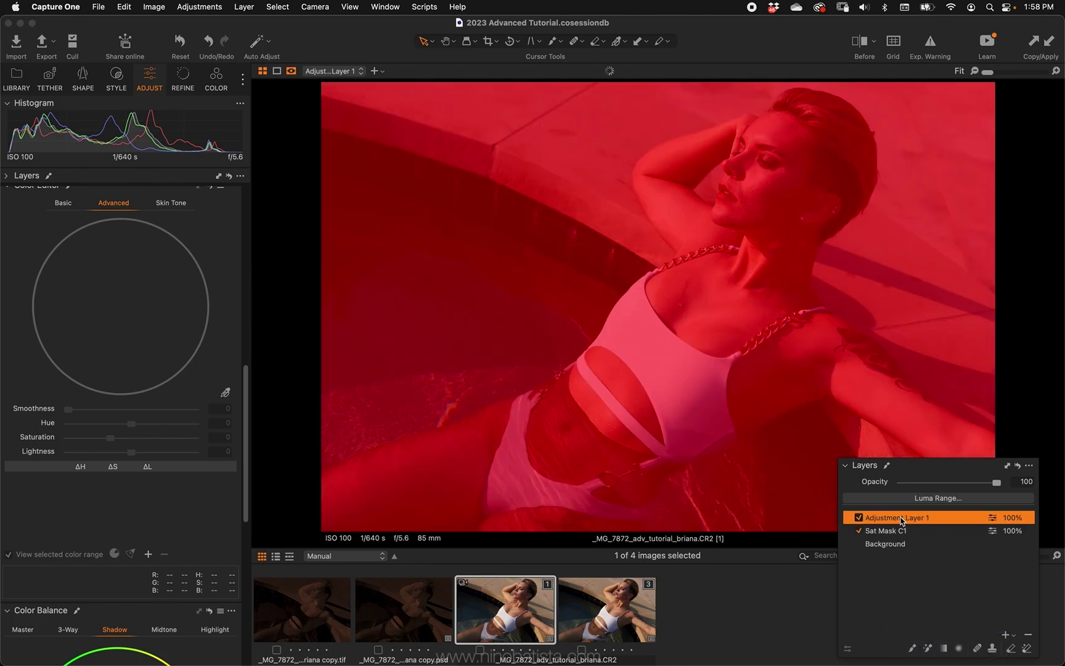
text(Desat)
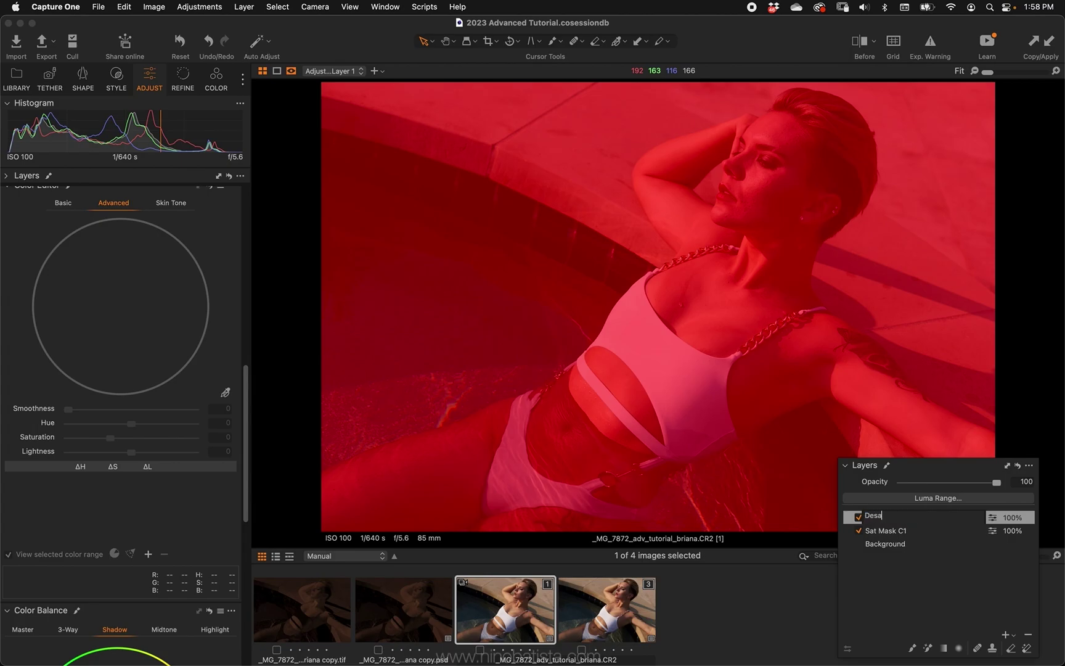
key(Return)
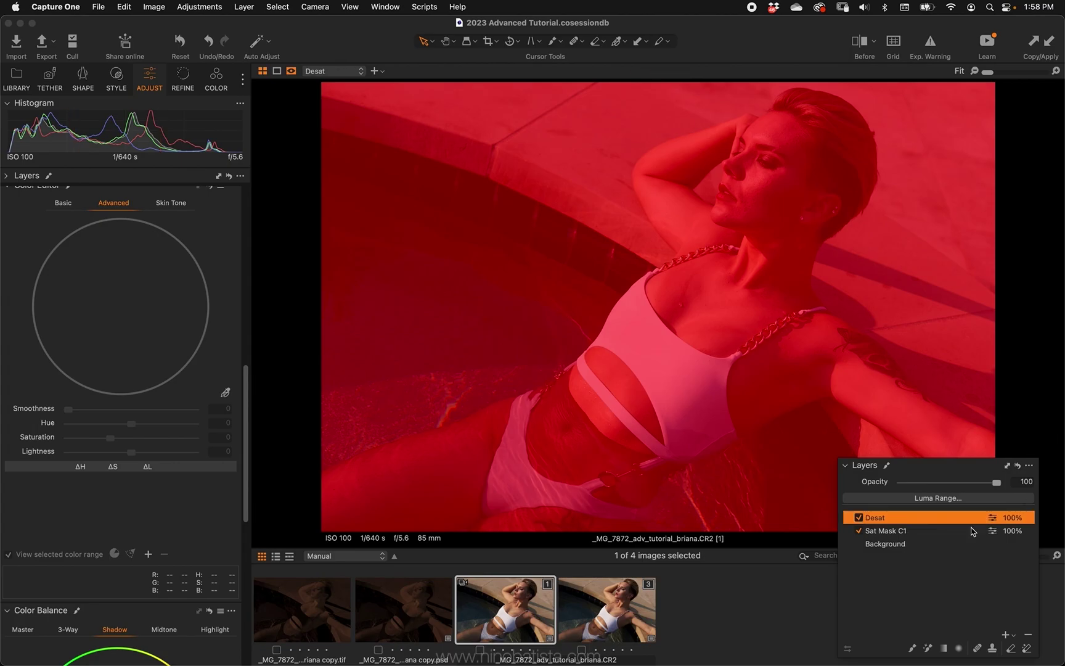
Copy Sat Mask C1's mask onto the Desat layer
click(1029, 464)
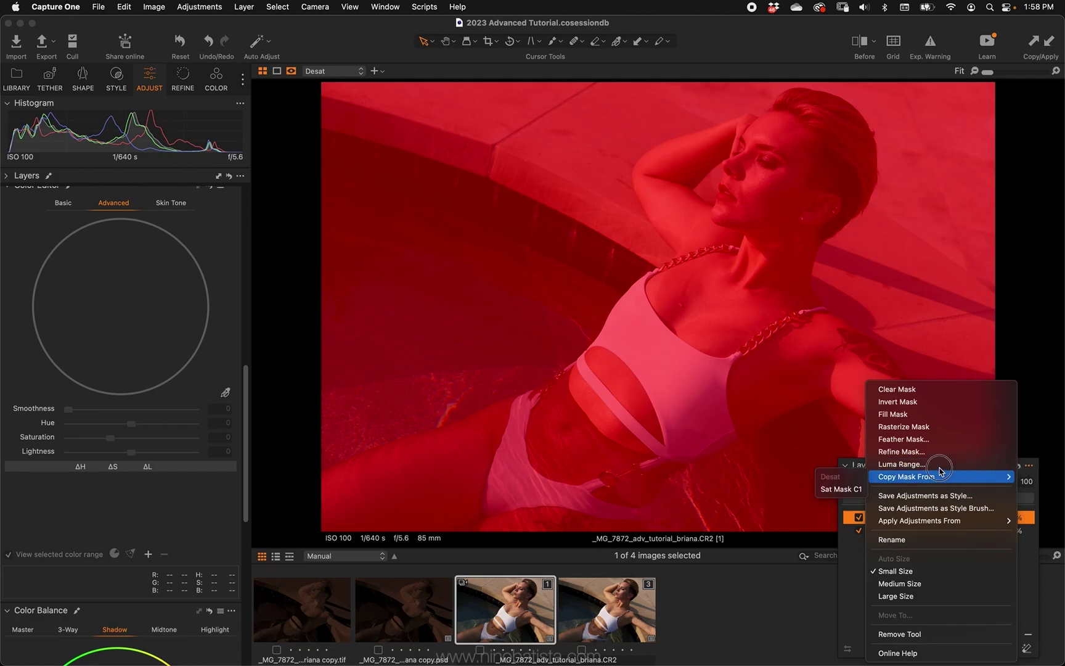
mouse_move(887, 476)
click(846, 490)
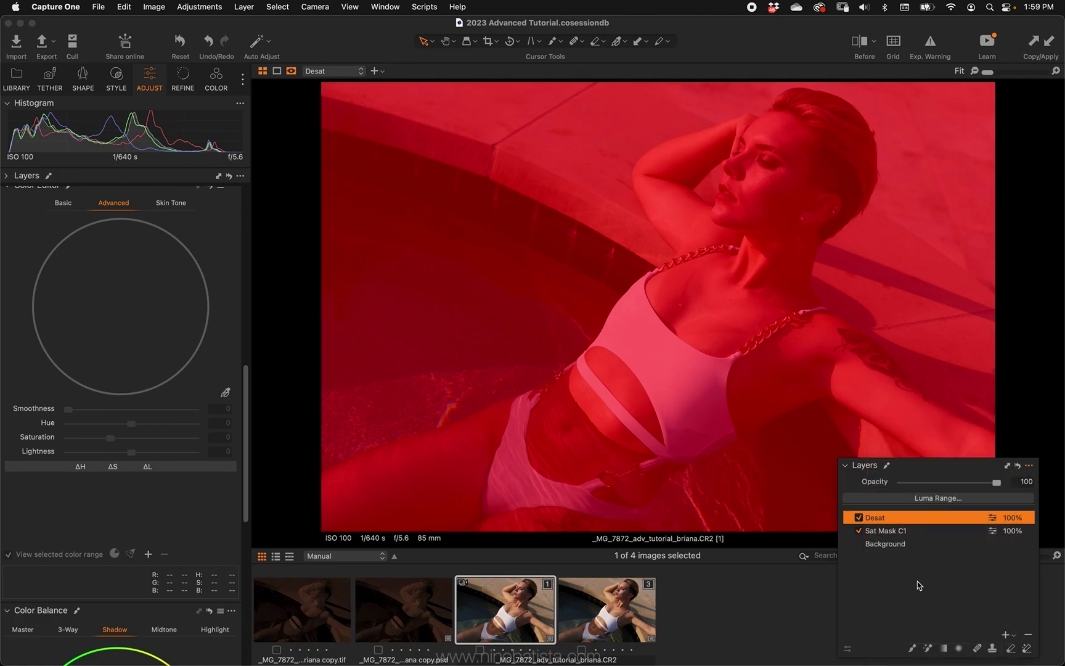
right_click(923, 517)
Invert the Desat mask and lift its Luma midtones; pull Sat Mask C1's curve to 133→121
click(878, 511)
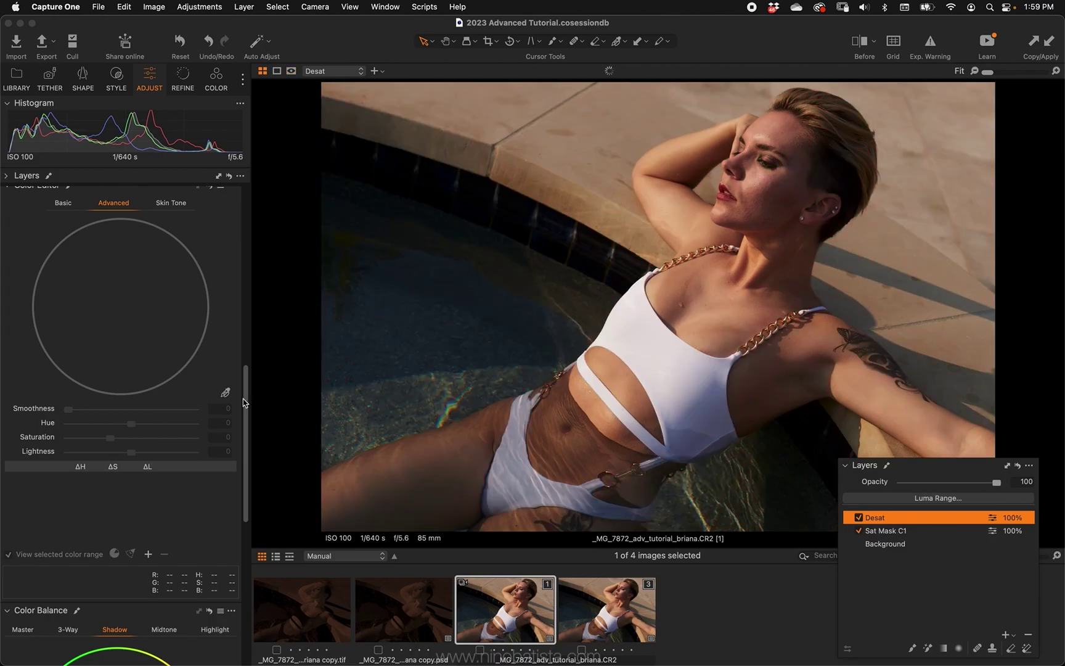
drag(246, 400, 246, 299)
drag(125, 407, 116, 404)
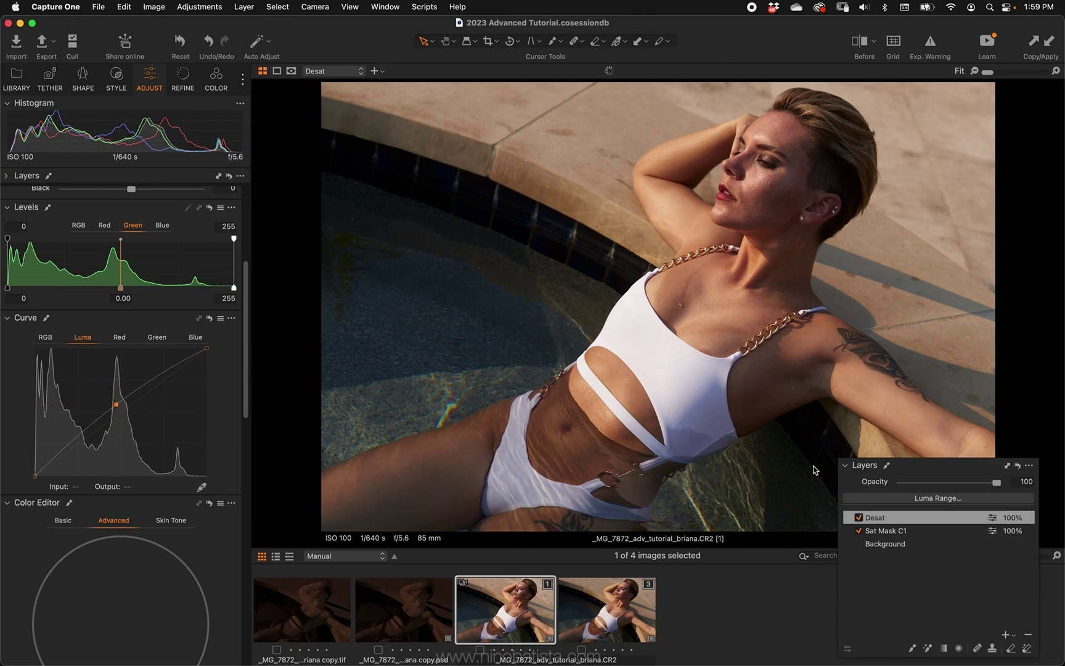
click(882, 530)
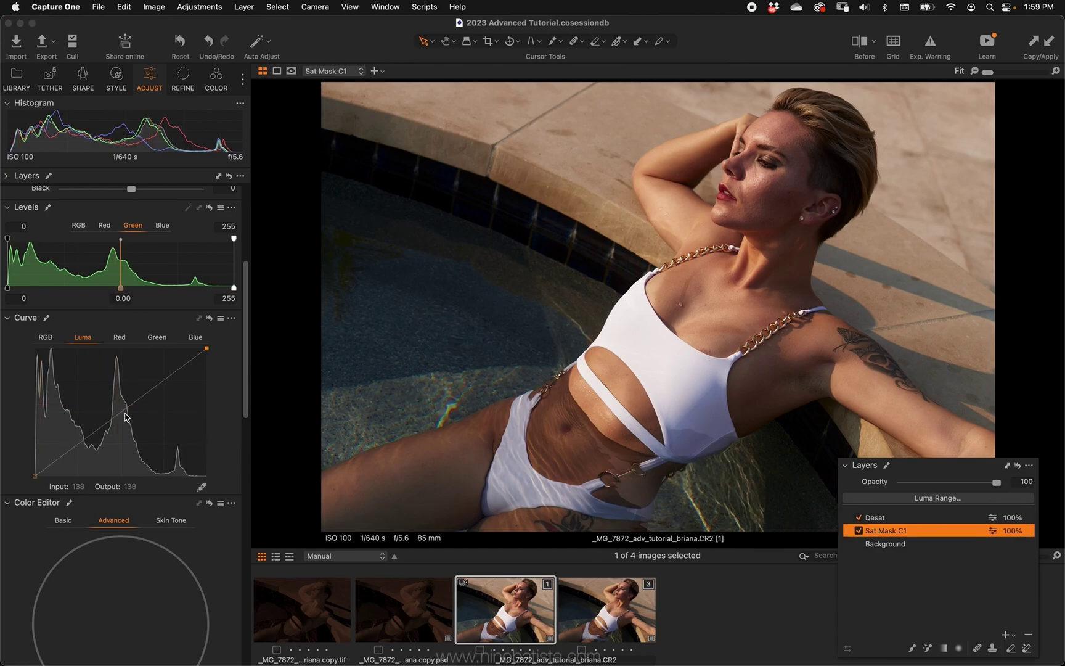
drag(123, 410, 123, 417)
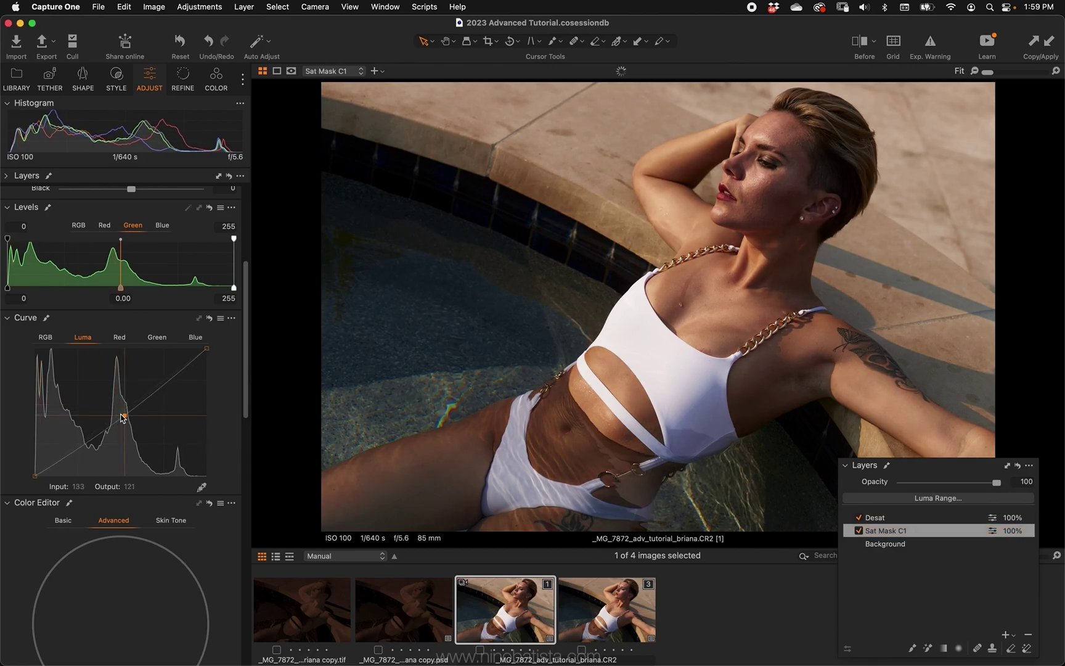